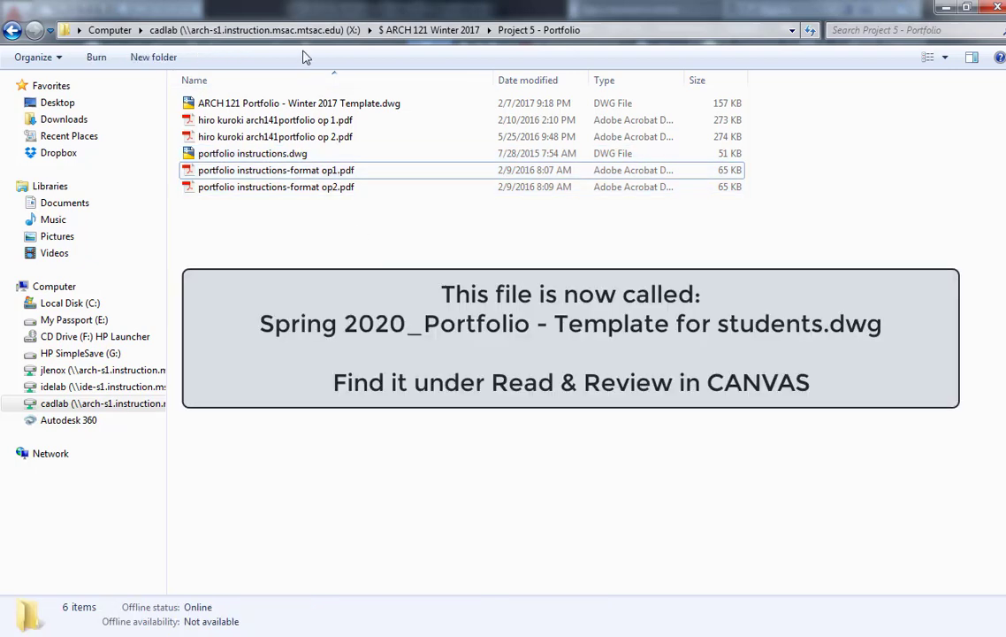
- Switch to the ARCH 121 Portfolio - Winter 2017 Template drawing in AutoCAD and show its model space
{"action": "left_click", "coordinate": [311, 105]}
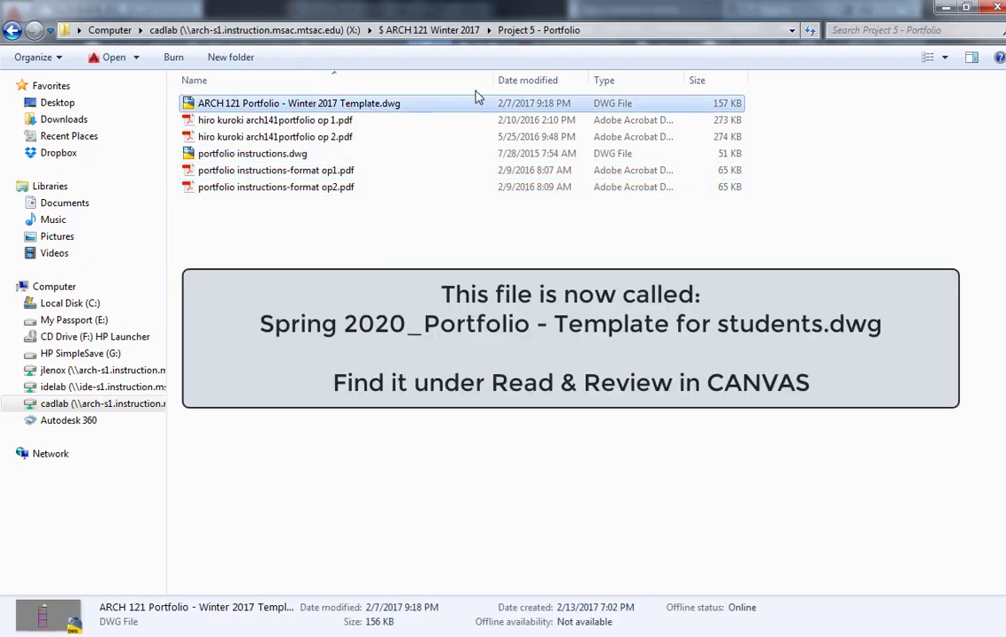
{"action": "left_click", "coordinate": [941, 9]}
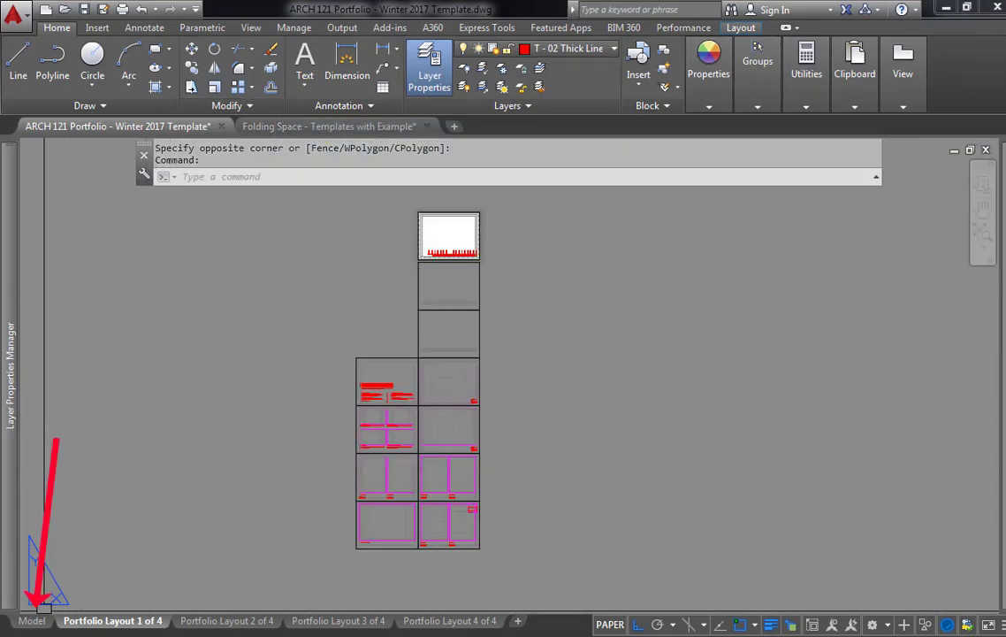
{"action": "left_click", "coordinate": [33, 621]}
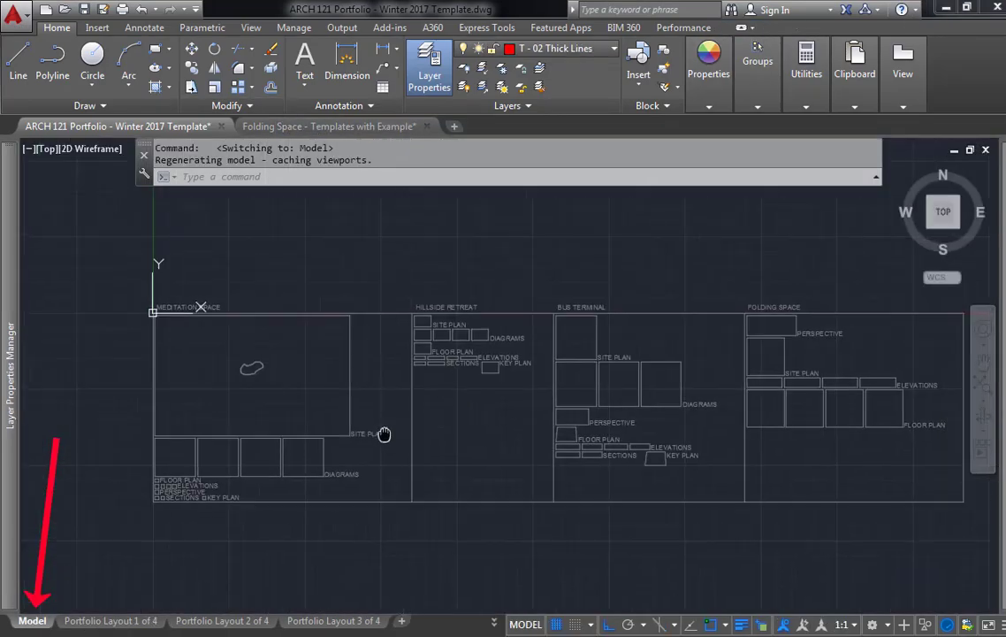
- Examine the labelled template frames for Meditation Space, Hillside Retreat, Bus Terminal and Folding Space, including the small Meditation Space floor plan frame
{"action": "middle_click_drag", "start_coordinate": [360, 442], "coordinate": [394, 439]}
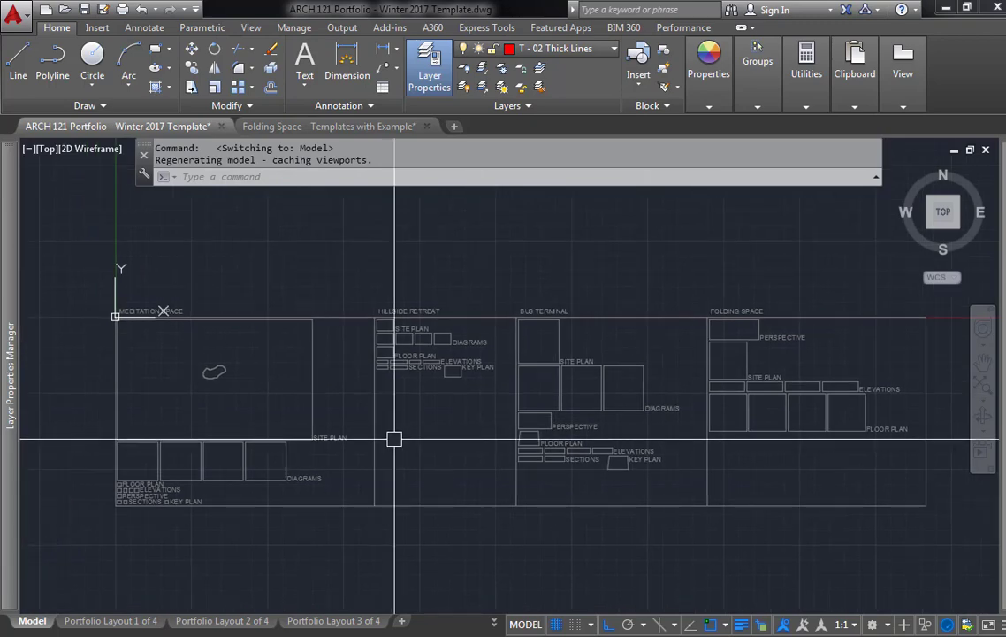
{"action": "scroll", "coordinate": [119, 485], "scroll_direction": "up", "scroll_amount": 10}
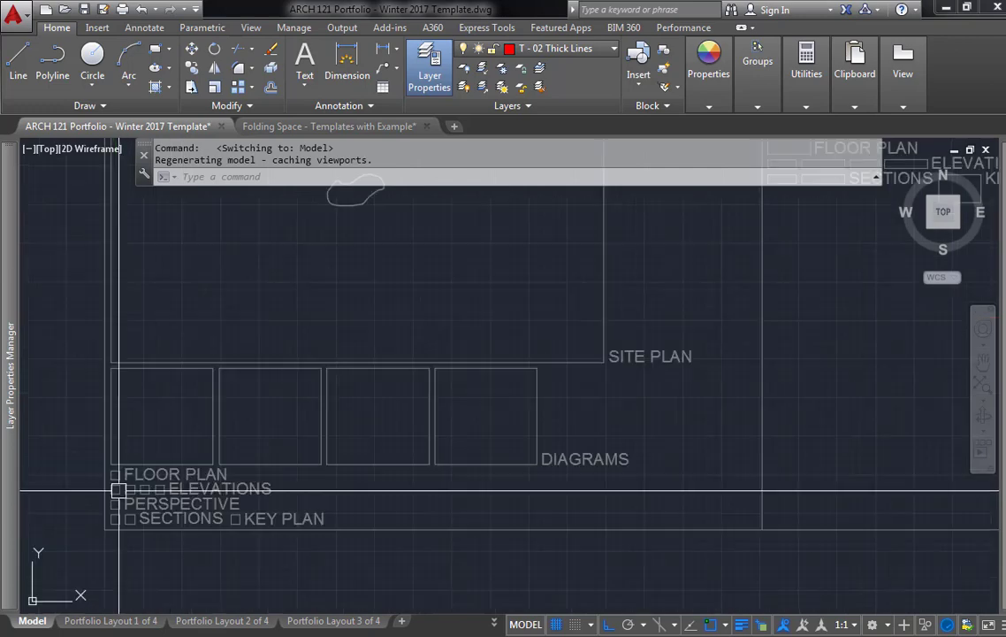
{"action": "scroll", "coordinate": [114, 447], "scroll_direction": "up", "scroll_amount": 6}
{"action": "middle_click_drag", "start_coordinate": [154, 406], "coordinate": [417, 402]}
{"action": "left_click", "coordinate": [409, 455]}
{"action": "left_click", "coordinate": [346, 387]}
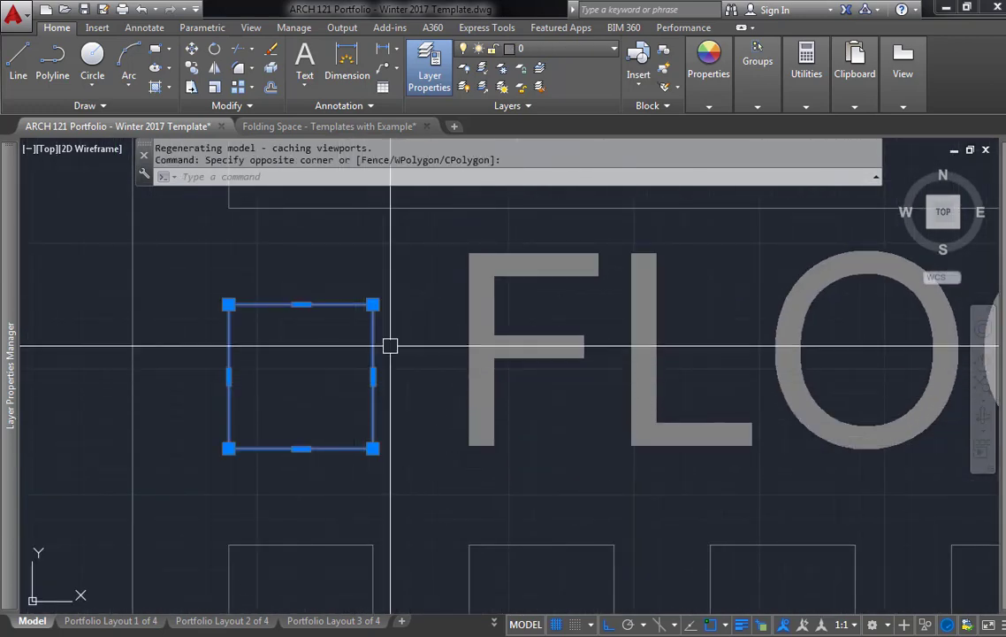
{"action": "key", "text": "Escape"}
{"action": "scroll", "coordinate": [533, 321], "scroll_direction": "down", "scroll_amount": 8}
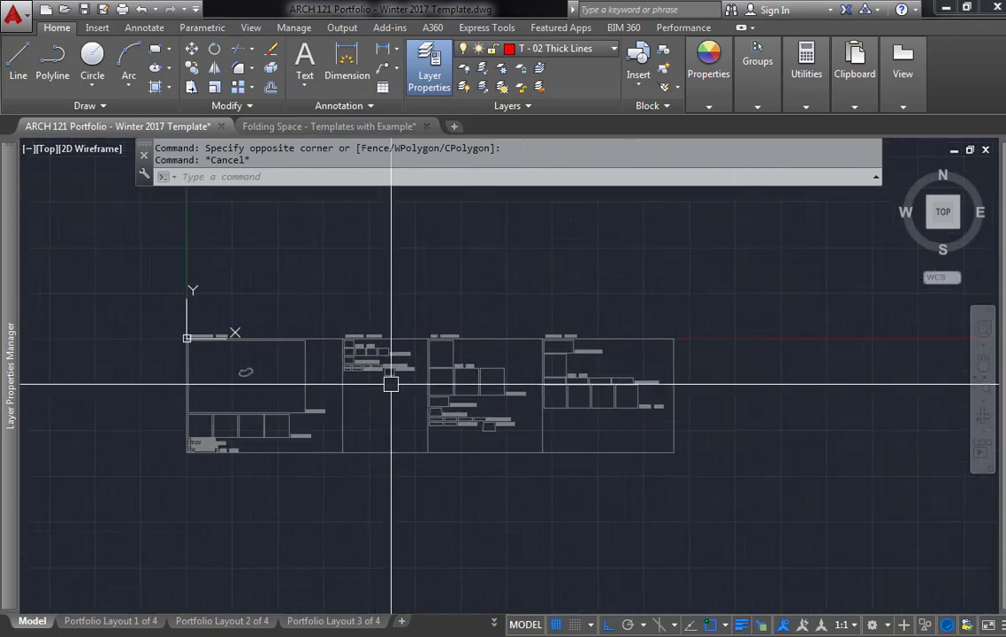
{"action": "scroll", "coordinate": [399, 403], "scroll_direction": "up", "scroll_amount": 6}
{"action": "scroll", "coordinate": [415, 411], "scroll_direction": "down", "scroll_amount": 2}
{"action": "middle_click_drag", "start_coordinate": [421, 416], "coordinate": [188, 404]}
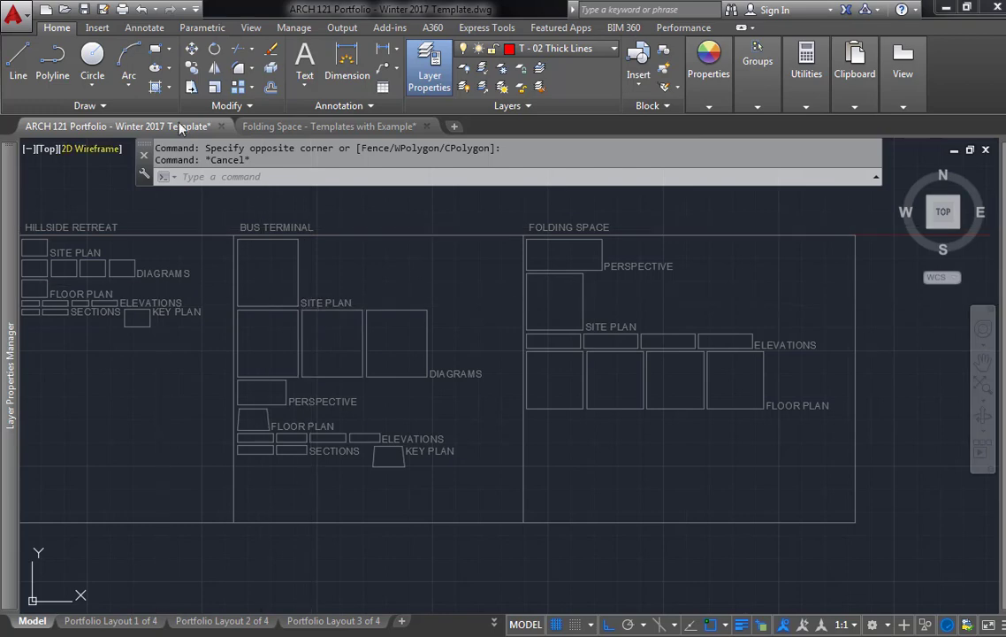
- Copy all model-space drawings in Folding Space - Templates with Example to the clipboard
{"action": "left_click", "coordinate": [282, 124]}
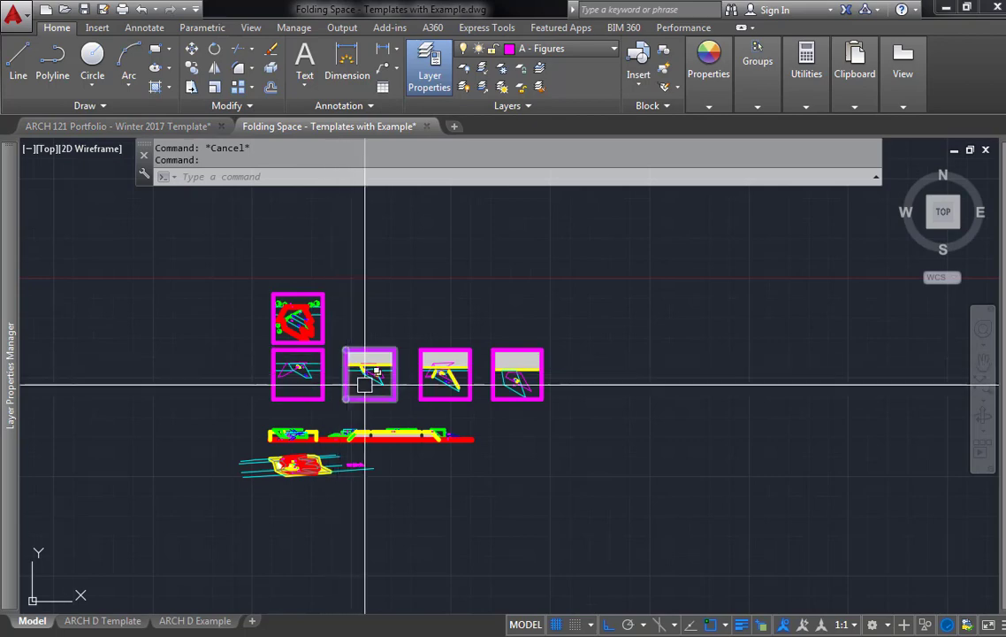
{"action": "middle_click_drag", "start_coordinate": [359, 388], "coordinate": [429, 362]}
{"action": "left_click", "coordinate": [722, 519]}
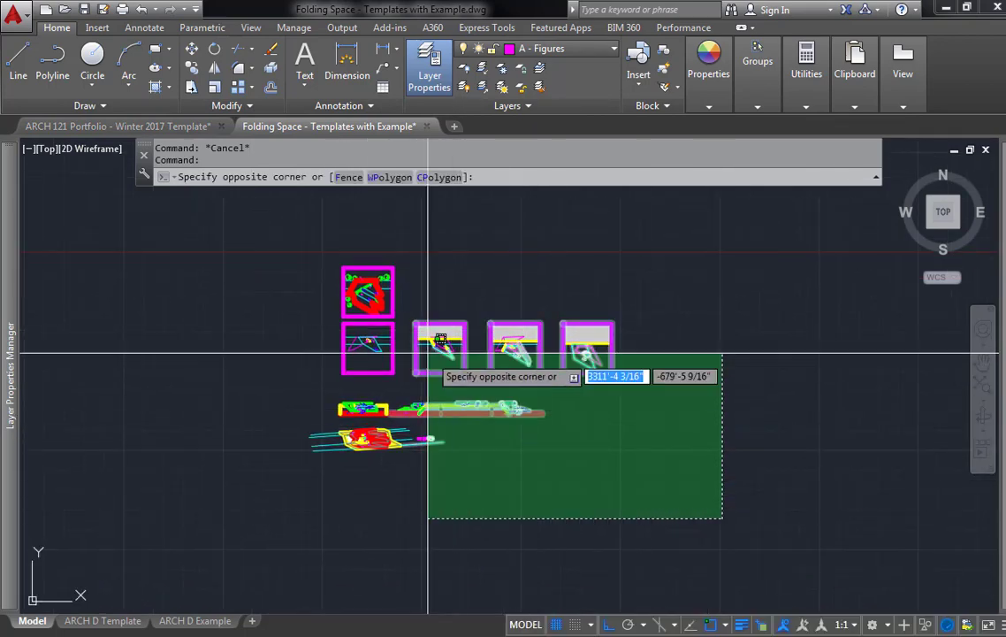
{"action": "left_click", "coordinate": [265, 241]}
{"action": "middle_click_drag", "start_coordinate": [291, 350], "coordinate": [301, 369]}
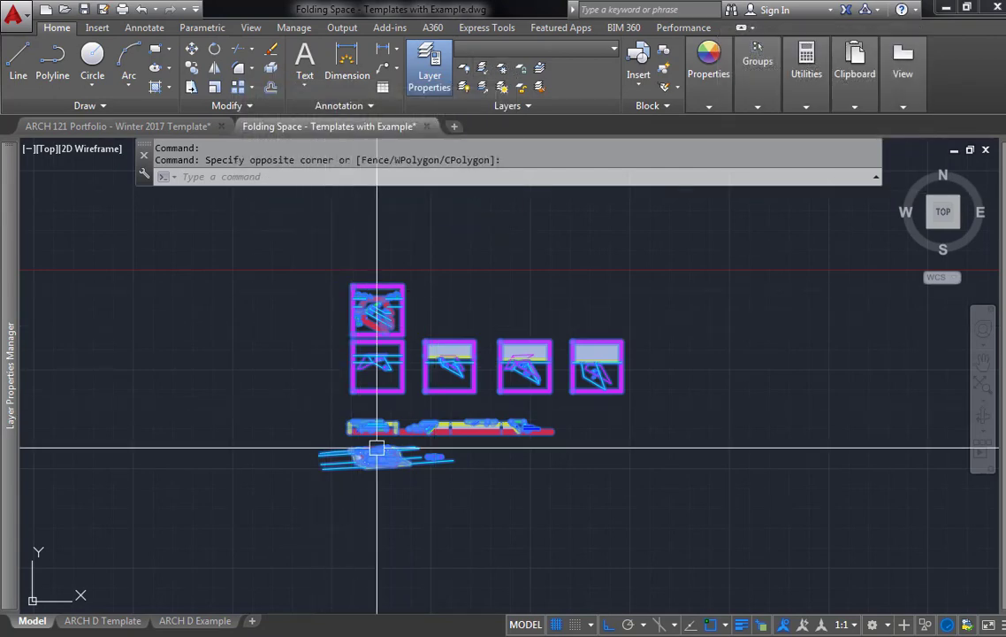
{"action": "left_click", "coordinate": [720, 525]}
{"action": "left_click", "coordinate": [260, 249]}
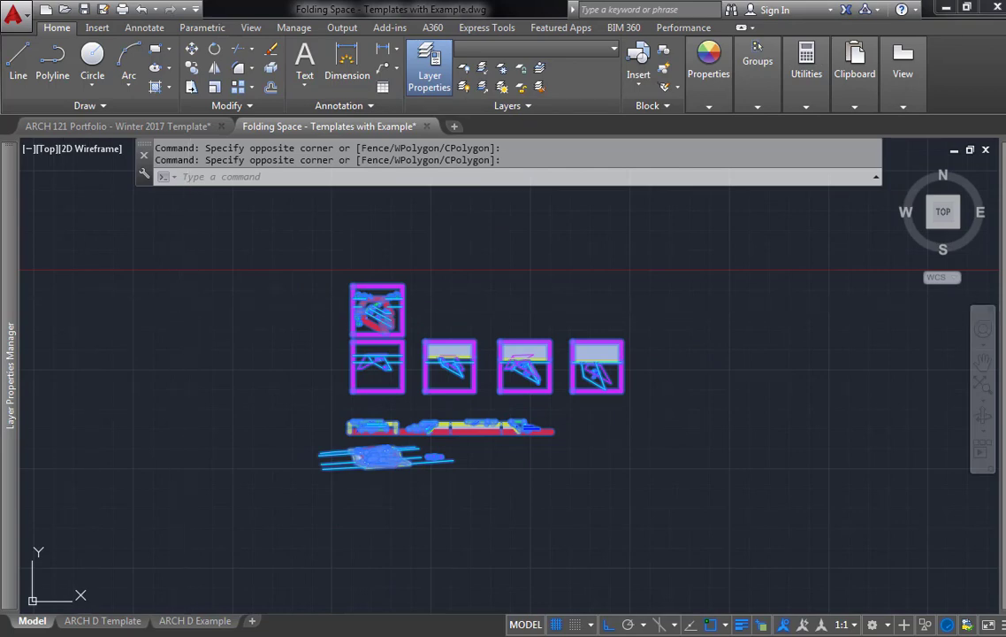
{"action": "key", "text": "ctrl+c"}
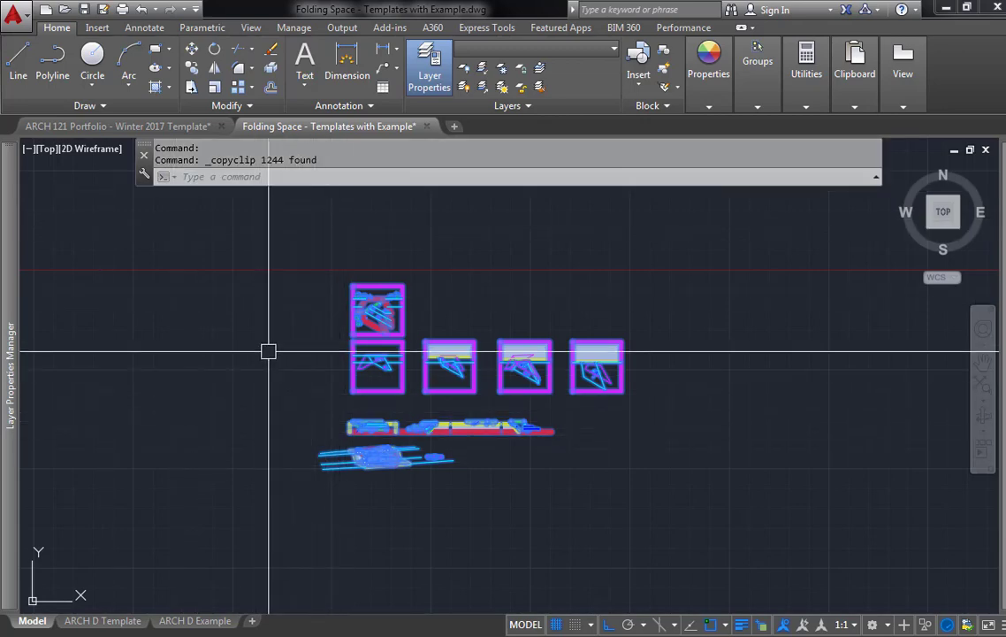
- Paste the copied drawings into the portfolio template's model space, in the empty area east of the Folding Space section
{"action": "left_click", "coordinate": [150, 126]}
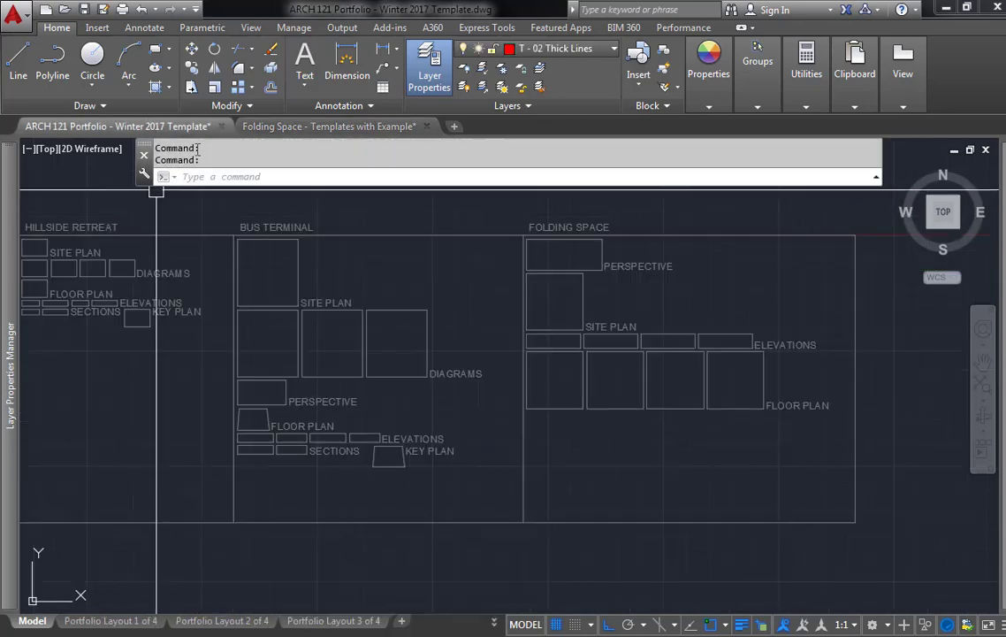
{"action": "scroll", "coordinate": [461, 386], "scroll_direction": "down", "scroll_amount": 1}
{"action": "middle_click_drag", "start_coordinate": [461, 386], "coordinate": [137, 374]}
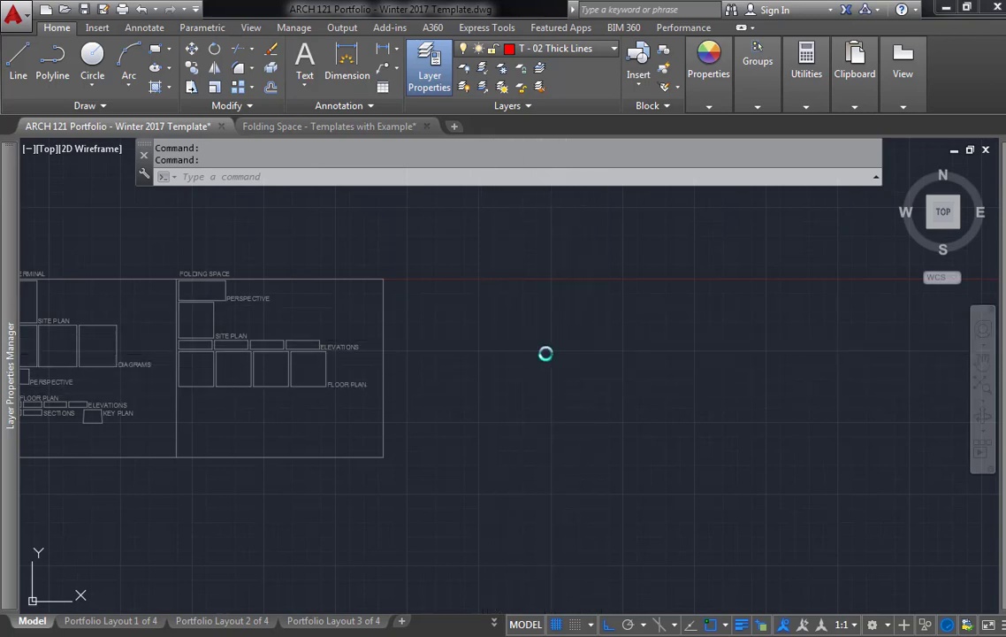
{"action": "key", "text": "ctrl+v"}
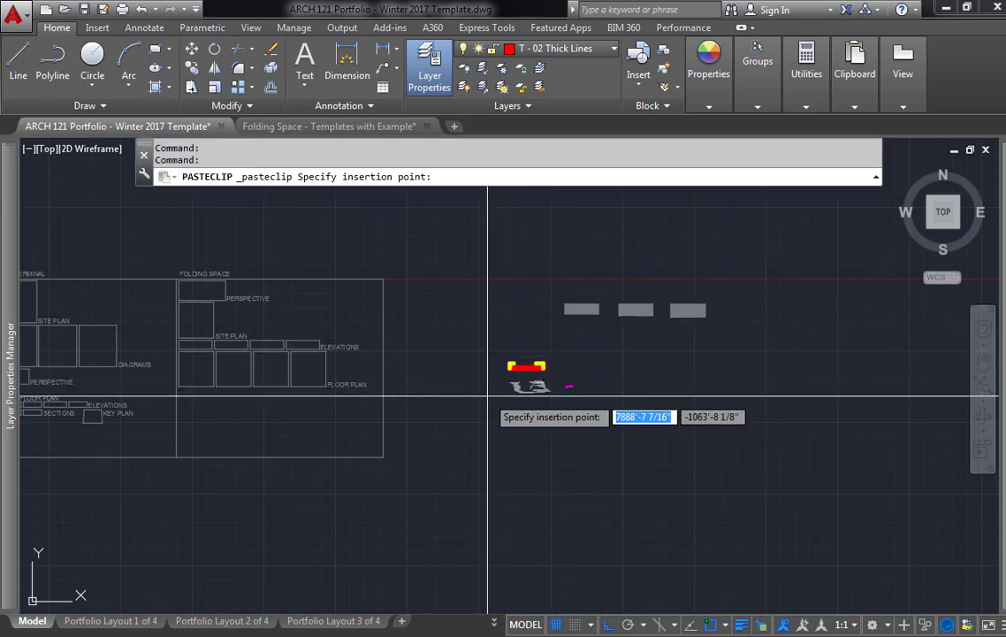
{"action": "left_click", "coordinate": [468, 405]}
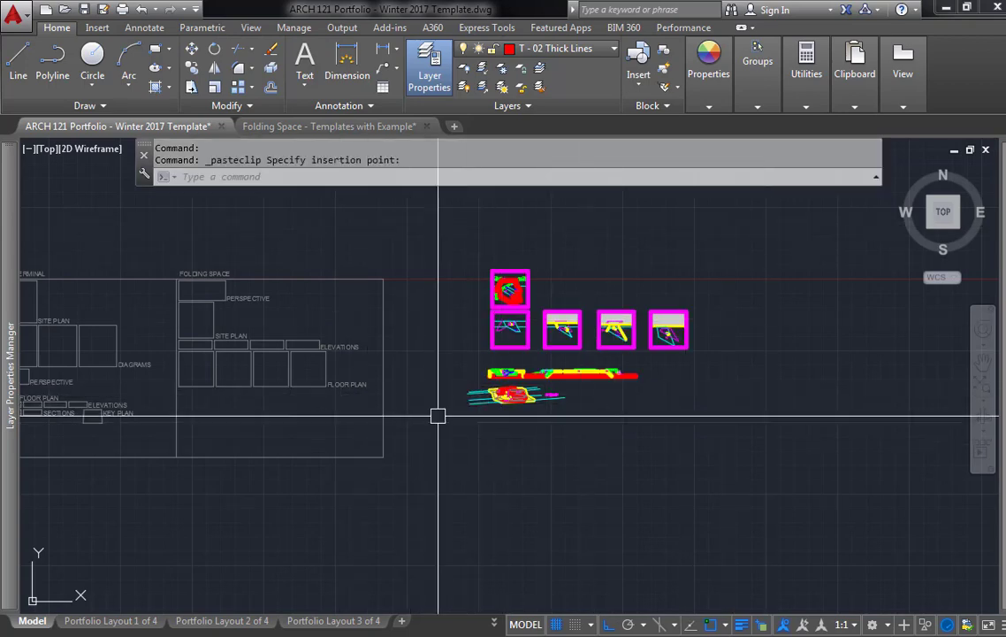
- Review the layer list of the portfolio template after pasting the drawings
{"action": "left_click", "coordinate": [520, 47]}
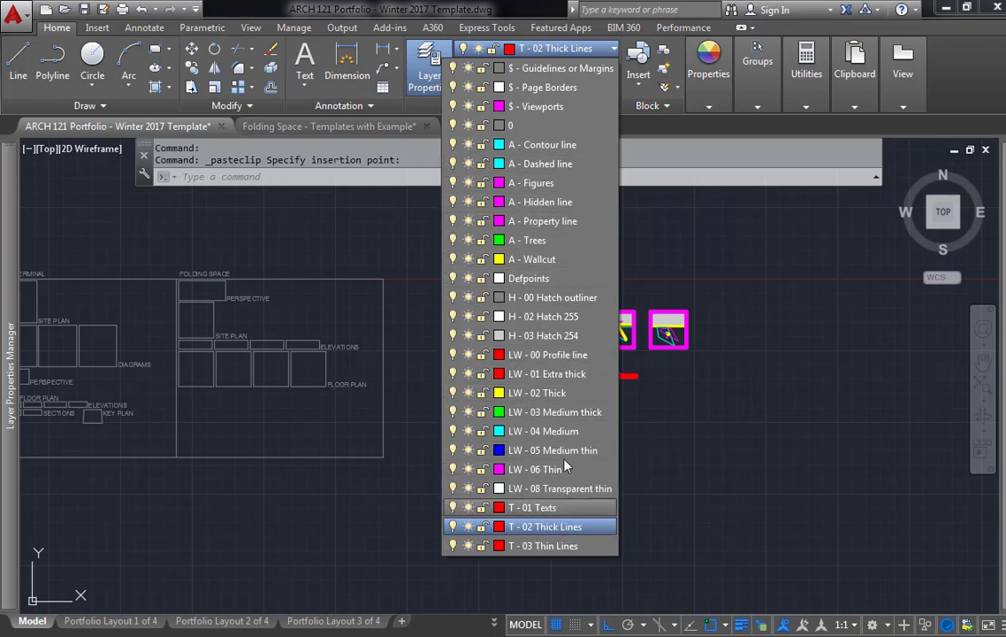
{"action": "left_click", "coordinate": [694, 439]}
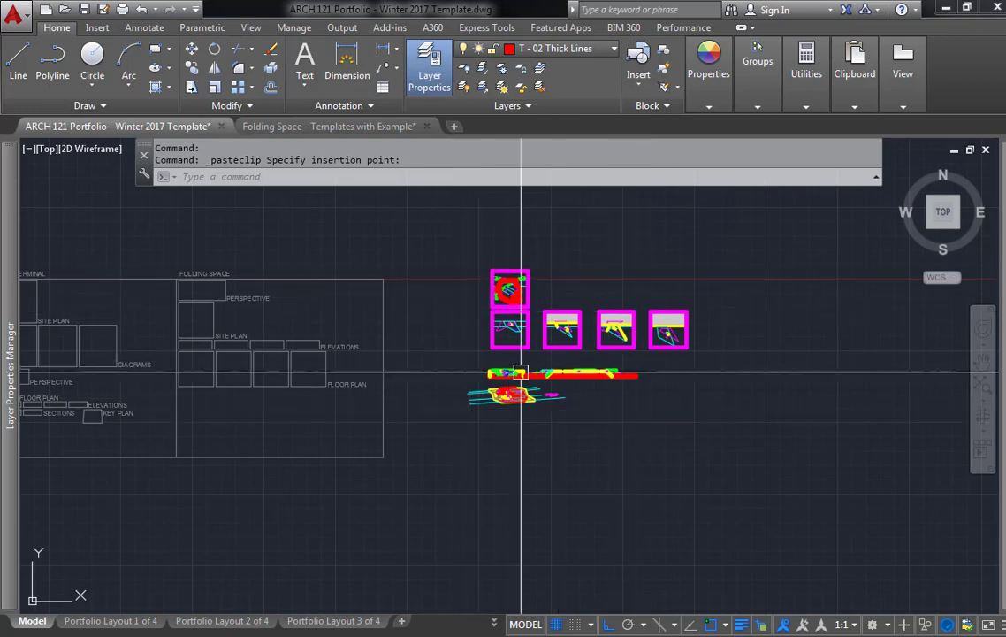
{"action": "left_click", "coordinate": [492, 47]}
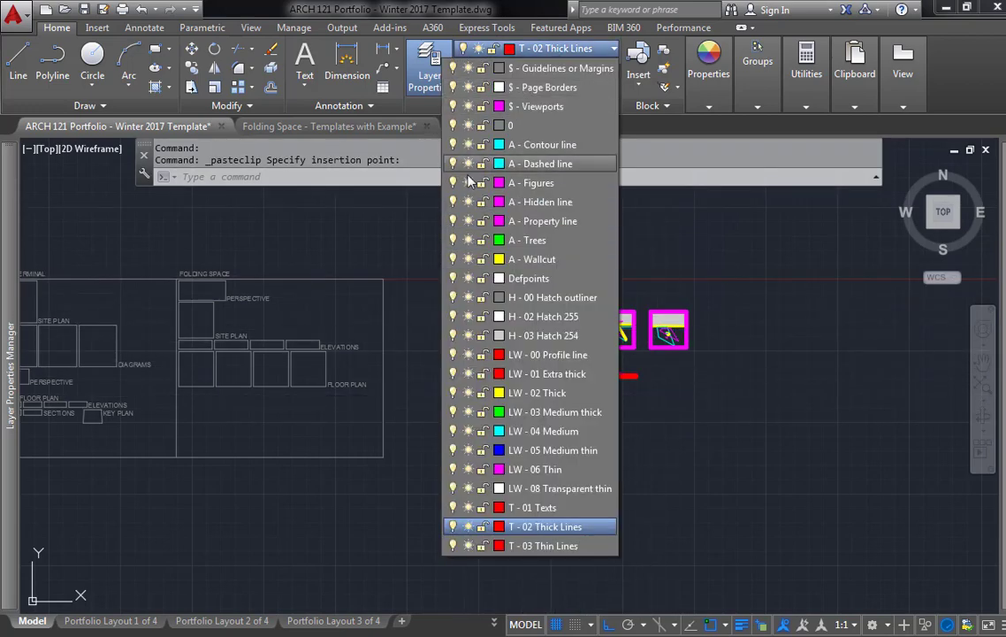
{"action": "left_click", "coordinate": [698, 402]}
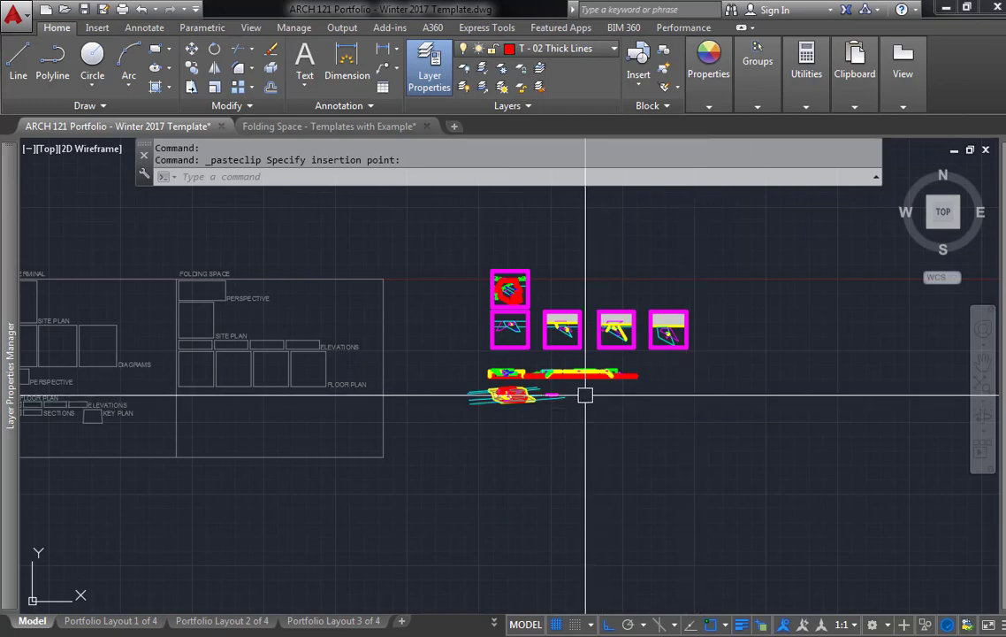
- Move the pasted perspective drawing, without its text labels, into the Folding Space PERSPECTIVE frame with Ortho off
{"action": "scroll", "coordinate": [256, 369], "scroll_direction": "up", "scroll_amount": 2}
{"action": "middle_click_drag", "start_coordinate": [409, 394], "coordinate": [496, 485]}
{"action": "middle_click_drag", "start_coordinate": [629, 478], "coordinate": [231, 396]}
{"action": "scroll", "coordinate": [644, 505], "scroll_direction": "up", "scroll_amount": 2}
{"action": "left_click", "coordinate": [781, 510]}
{"action": "left_click", "coordinate": [687, 512]}
{"action": "left_click", "coordinate": [674, 460]}
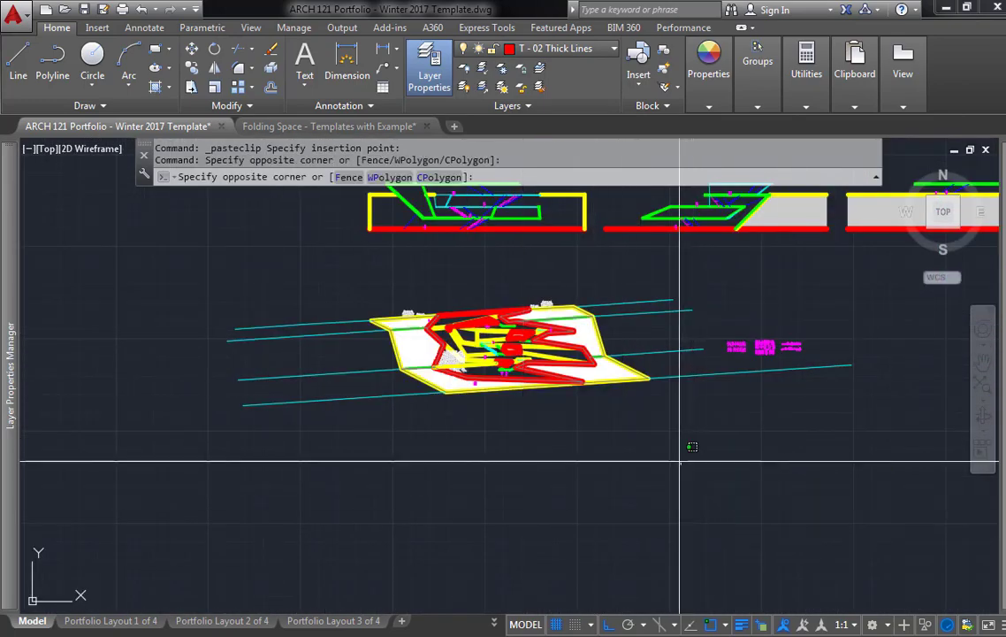
{"action": "left_click", "coordinate": [316, 321]}
{"action": "type", "text": "c"}
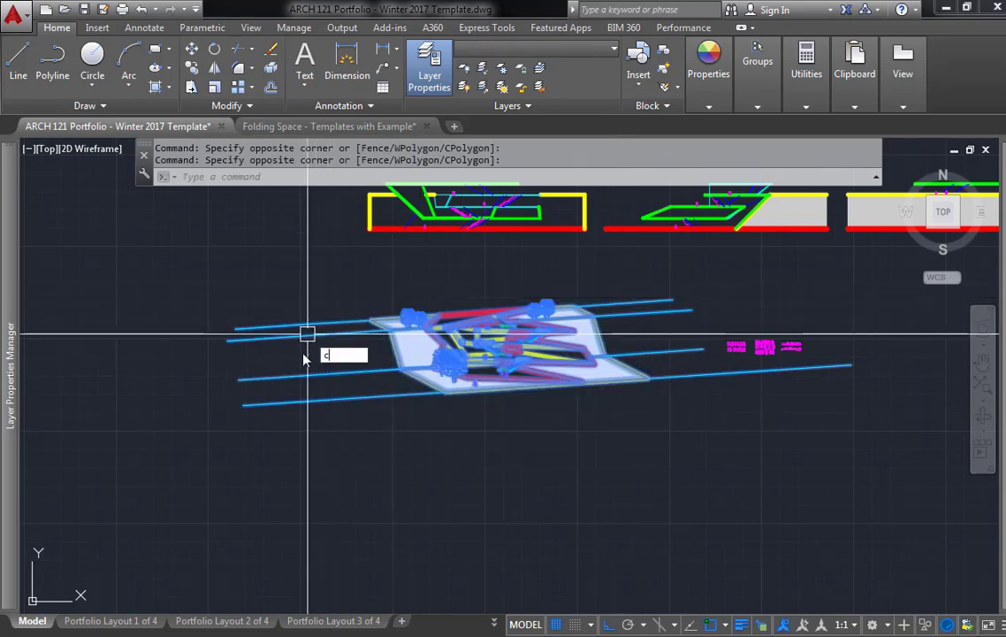
{"action": "key", "text": "BackSpace"}
{"action": "type", "text": "m"}
{"action": "key", "text": "Return"}
{"action": "left_click", "coordinate": [343, 400]}
{"action": "scroll", "coordinate": [364, 380], "scroll_direction": "down", "scroll_amount": 5}
{"action": "scroll", "coordinate": [405, 341], "scroll_direction": "up", "scroll_amount": 6}
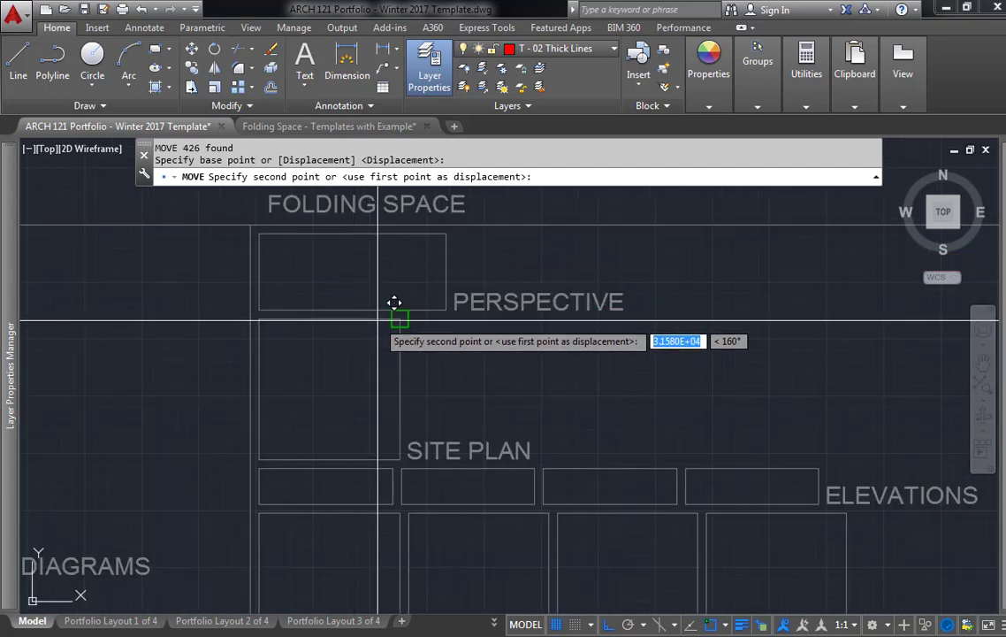
{"action": "key", "text": "F8"}
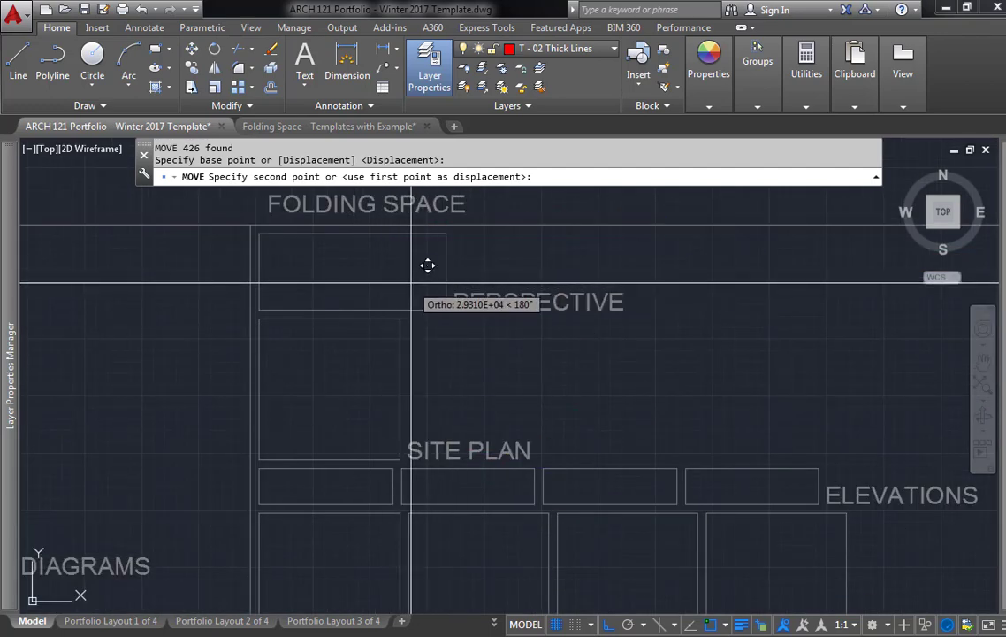
{"action": "key", "text": "F8"}
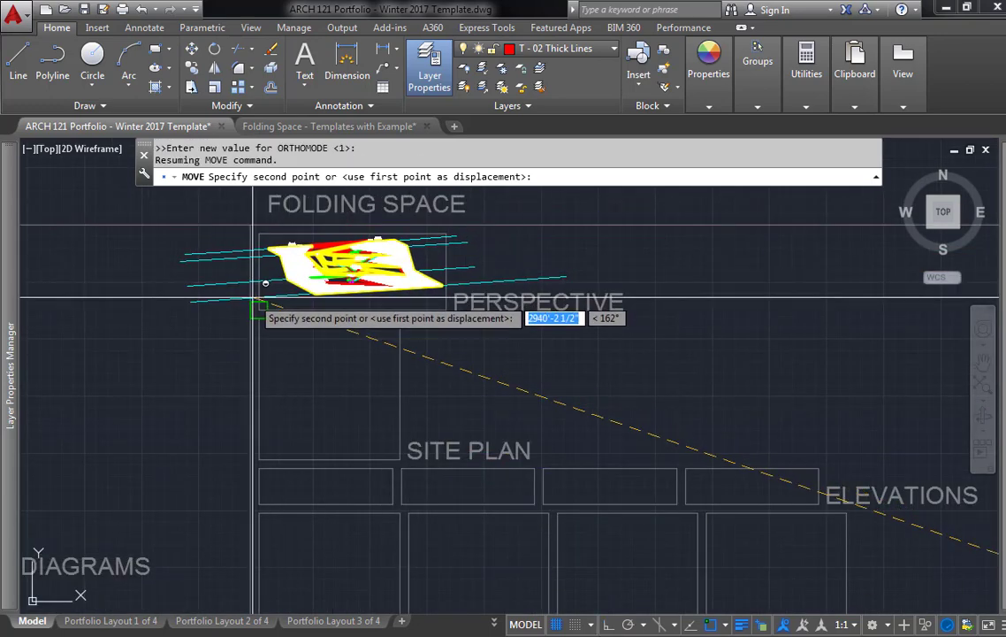
{"action": "scroll", "coordinate": [253, 301], "scroll_direction": "up", "scroll_amount": 3}
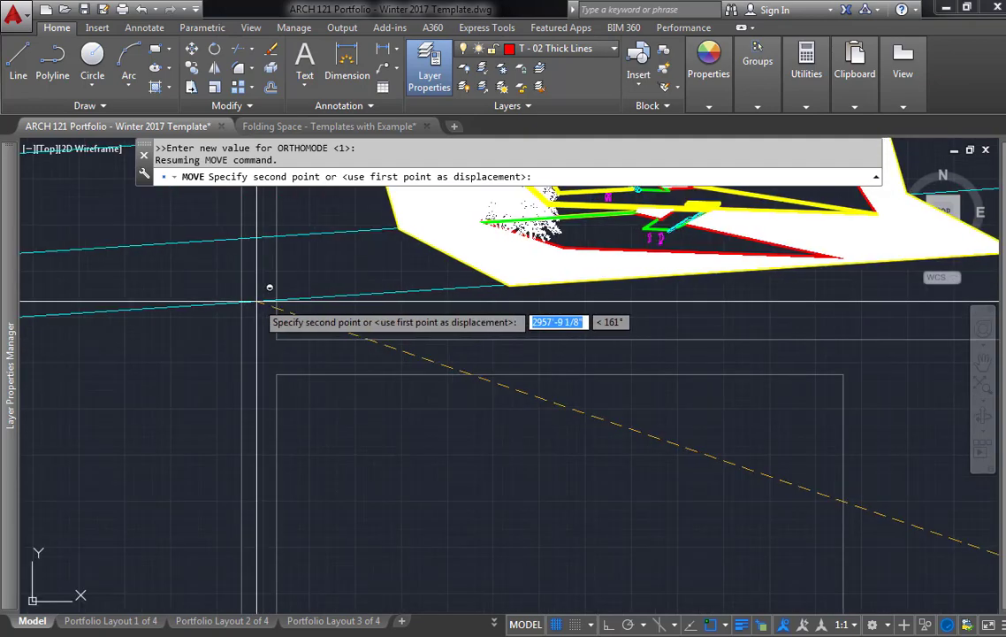
{"action": "left_click", "coordinate": [256, 302]}
{"action": "scroll", "coordinate": [256, 302], "scroll_direction": "down", "scroll_amount": 3}
{"action": "middle_click_drag", "start_coordinate": [348, 319], "coordinate": [367, 373]}
{"action": "key", "text": "Escape"}
{"action": "key", "text": "Escape"}
- Trim the cyan lines that extend beyond both sides of the PERSPECTIVE frame, using the frame as cutting edge
{"action": "scroll", "coordinate": [398, 350], "scroll_direction": "up", "scroll_amount": 4}
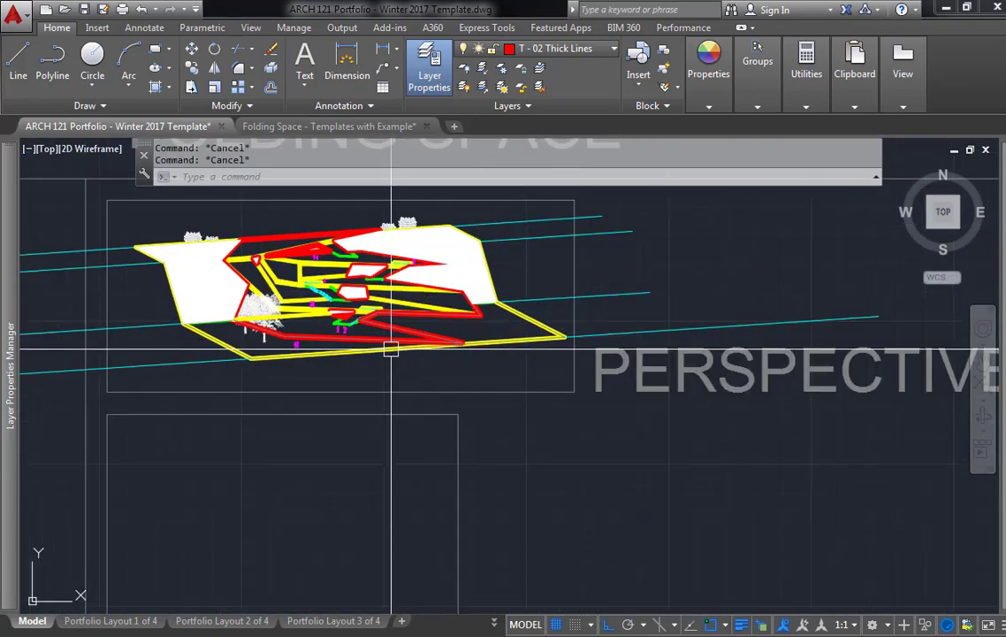
{"action": "type", "text": "tr"}
{"action": "key", "text": "Return"}
{"action": "left_click", "coordinate": [527, 398]}
{"action": "left_click", "coordinate": [472, 382]}
{"action": "key", "text": "Return"}
{"action": "left_click", "coordinate": [606, 339]}
{"action": "left_click", "coordinate": [617, 315]}
{"action": "left_click", "coordinate": [591, 209]}
{"action": "middle_click_drag", "start_coordinate": [418, 350], "coordinate": [674, 363]}
{"action": "left_click", "coordinate": [295, 404]}
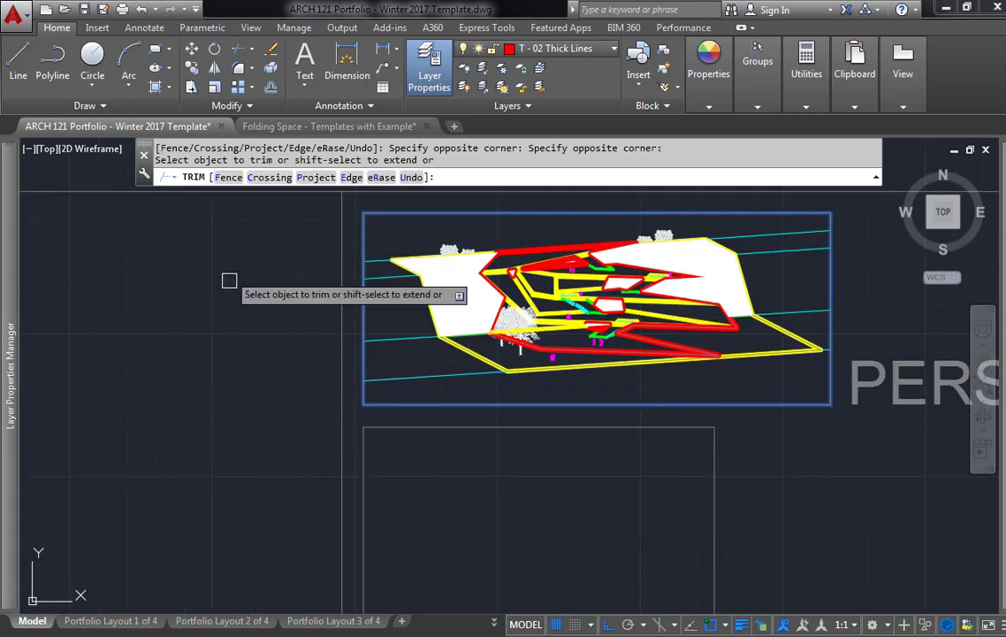
{"action": "key", "text": "Escape"}
{"action": "key", "text": "Escape"}
- Move the pasted site plan by its upper-left corner onto the upper-left corner of the Folding Space SITE PLAN frame
{"action": "scroll", "coordinate": [234, 310], "scroll_direction": "down", "scroll_amount": 8}
{"action": "middle_click_drag", "start_coordinate": [471, 378], "coordinate": [359, 378]}
{"action": "scroll", "coordinate": [577, 295], "scroll_direction": "up", "scroll_amount": 8}
{"action": "middle_click_drag", "start_coordinate": [724, 382], "coordinate": [573, 456]}
{"action": "scroll", "coordinate": [703, 490], "scroll_direction": "down", "scroll_amount": 2}
{"action": "left_click", "coordinate": [701, 490]}
{"action": "left_click", "coordinate": [491, 305]}
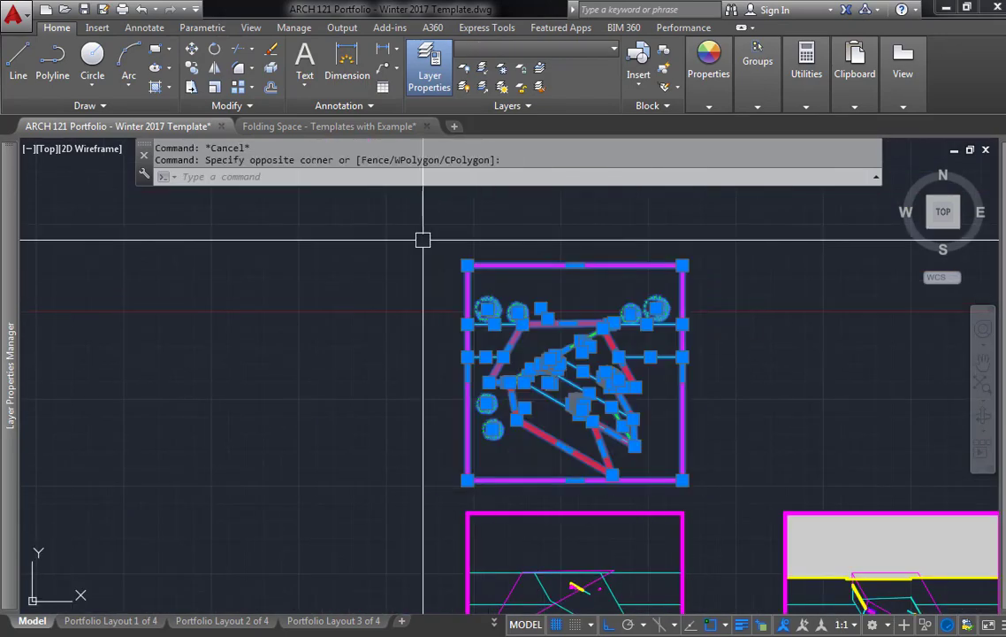
{"action": "type", "text": "m"}
{"action": "key", "text": "Return"}
{"action": "left_click", "coordinate": [467, 265]}
{"action": "scroll", "coordinate": [326, 352], "scroll_direction": "down", "scroll_amount": 5}
{"action": "scroll", "coordinate": [390, 314], "scroll_direction": "up", "scroll_amount": 2}
{"action": "scroll", "coordinate": [520, 297], "scroll_direction": "up", "scroll_amount": 7}
{"action": "left_click", "coordinate": [485, 268]}
- Move the first pasted floor plan by its upper-left corner onto the upper-left corner of the first Folding Space FLOOR PLAN frame
{"action": "scroll", "coordinate": [495, 288], "scroll_direction": "down", "scroll_amount": 7}
{"action": "mouse_move", "coordinate": [703, 389]}
{"action": "middle_mouse_down"}
{"action": "mouse_move", "coordinate": [528, 398]}
{"action": "mouse_move", "coordinate": [292, 384]}
{"action": "middle_mouse_up"}
{"action": "middle_click_drag", "start_coordinate": [544, 391], "coordinate": [220, 371]}
{"action": "middle_click_drag", "start_coordinate": [570, 378], "coordinate": [948, 313]}
{"action": "middle_click_drag", "start_coordinate": [769, 382], "coordinate": [353, 416]}
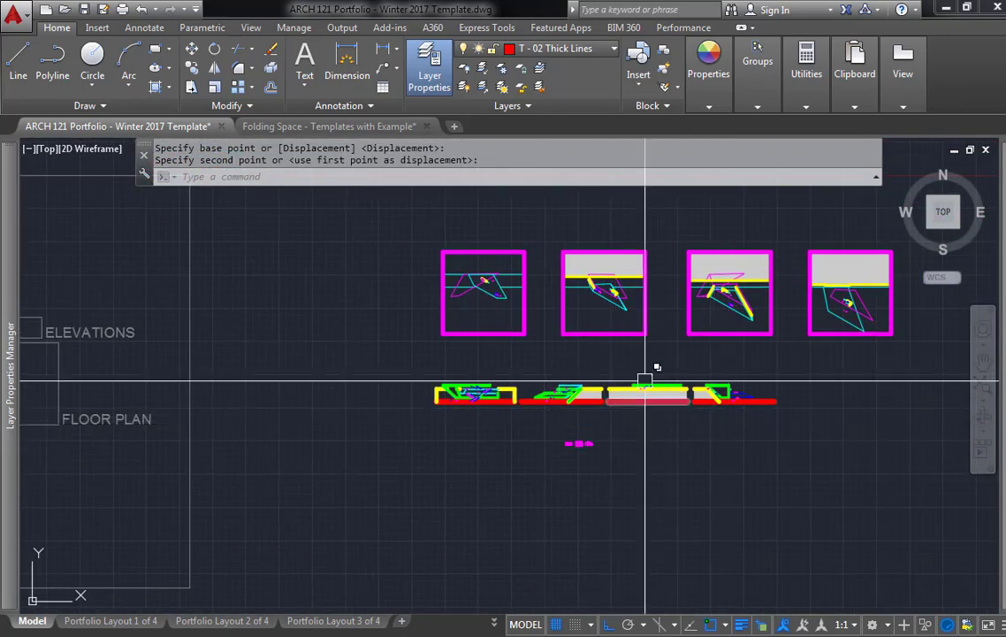
{"action": "middle_click_drag", "start_coordinate": [685, 293], "coordinate": [623, 355]}
{"action": "left_click", "coordinate": [902, 431]}
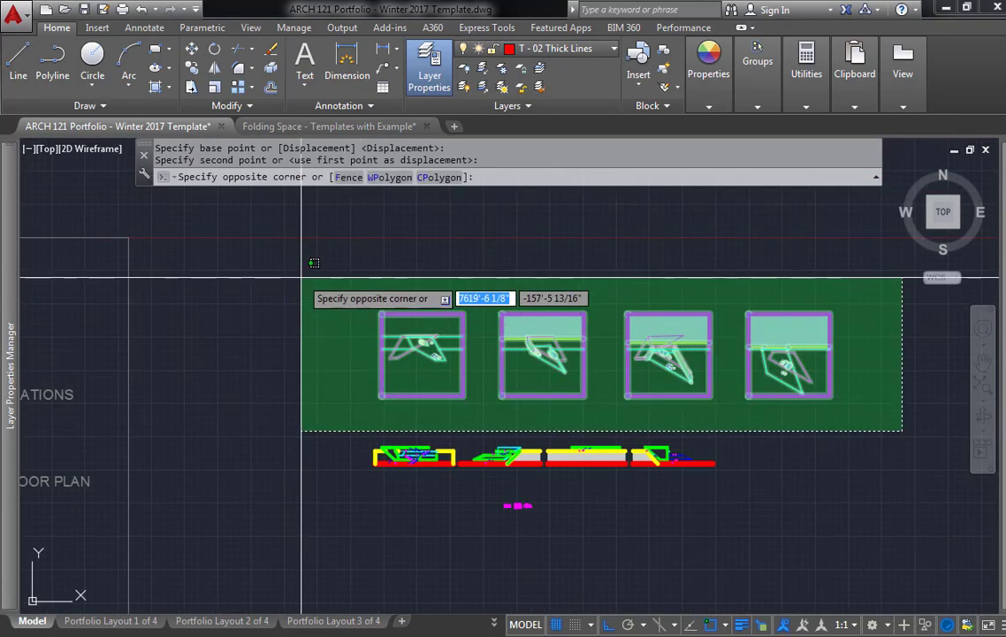
{"action": "key", "text": "Escape"}
{"action": "scroll", "coordinate": [479, 411], "scroll_direction": "up", "scroll_amount": 2}
{"action": "left_click", "coordinate": [472, 479]}
{"action": "left_click", "coordinate": [258, 238]}
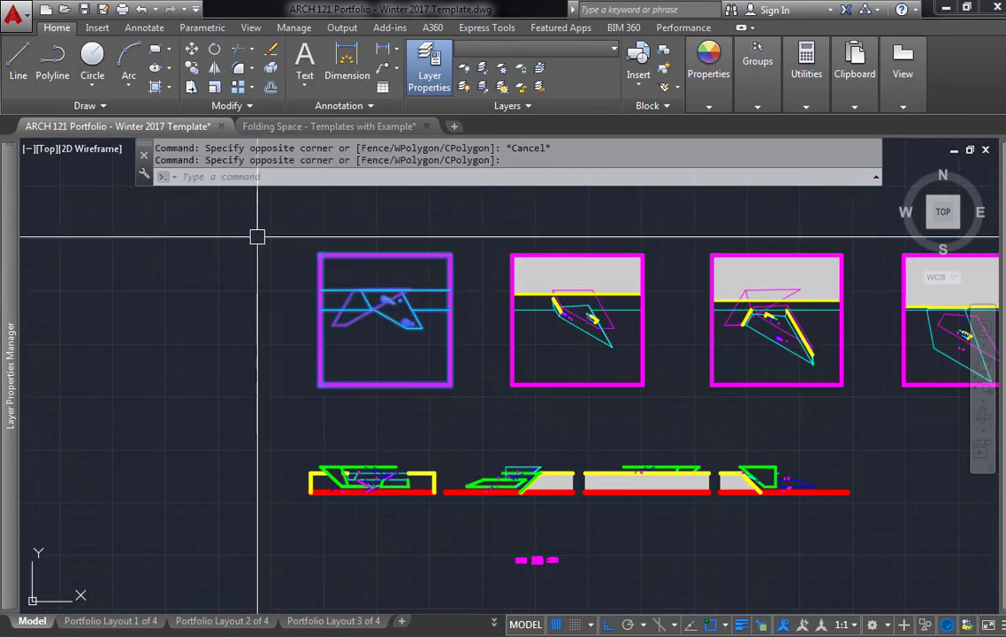
{"action": "scroll", "coordinate": [257, 238], "scroll_direction": "up", "scroll_amount": 2}
{"action": "type", "text": "m"}
{"action": "key", "text": "Return"}
{"action": "left_click", "coordinate": [356, 265]}
{"action": "scroll", "coordinate": [226, 332], "scroll_direction": "down", "scroll_amount": 5}
{"action": "scroll", "coordinate": [407, 279], "scroll_direction": "up", "scroll_amount": 6}
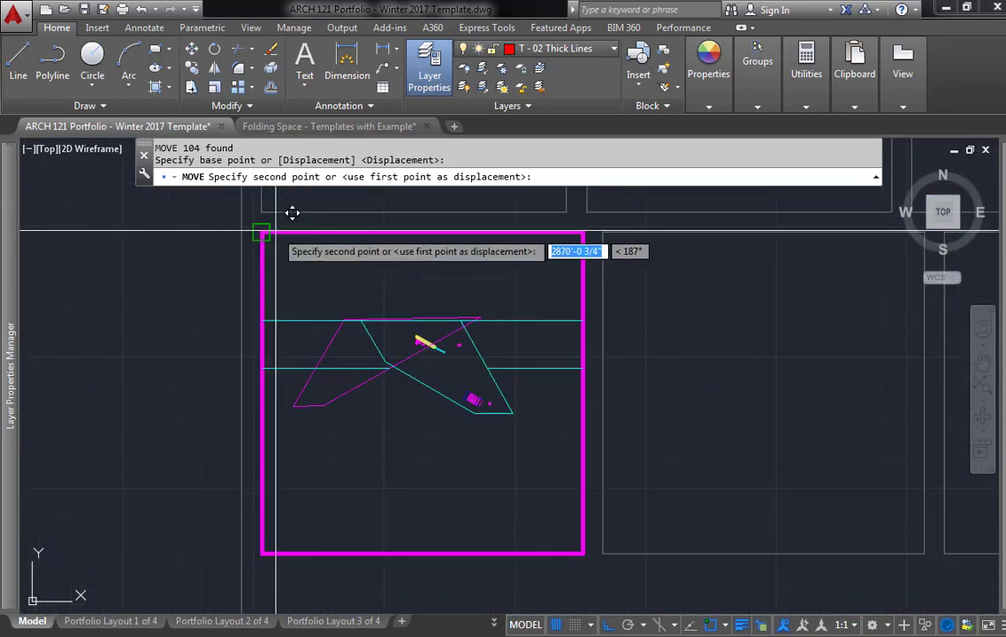
{"action": "left_click", "coordinate": [275, 230]}
{"action": "scroll", "coordinate": [297, 253], "scroll_direction": "down", "scroll_amount": 3}
{"action": "middle_click_drag", "start_coordinate": [884, 256], "coordinate": [527, 309]}
{"action": "middle_click_drag", "start_coordinate": [834, 309], "coordinate": [629, 361]}
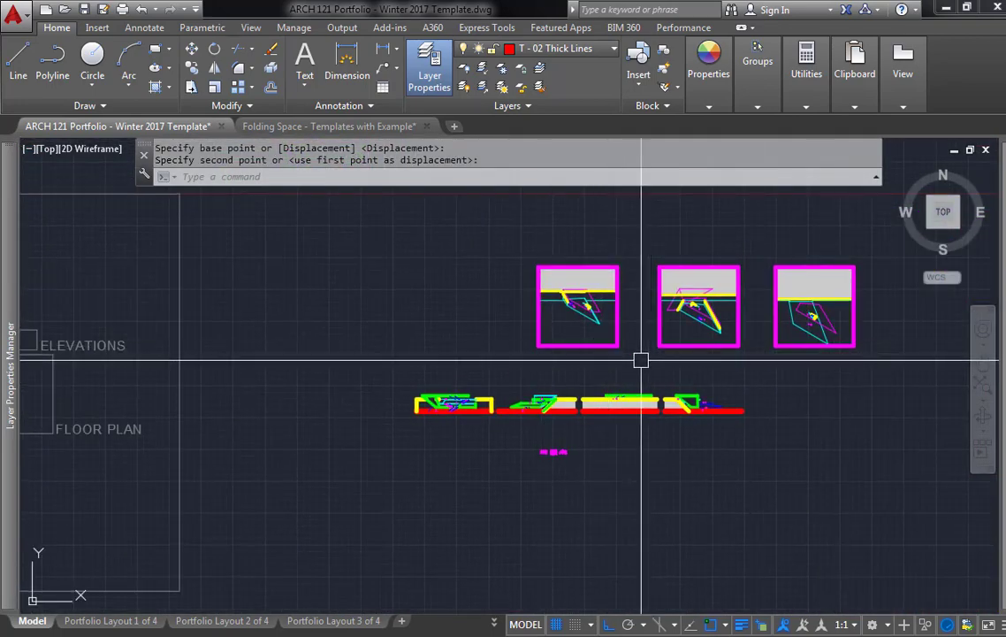
- Move the second pasted floor plan by its upper-left corner onto the upper-left corner of the second Folding Space FLOOR PLAN frame
{"action": "left_click", "coordinate": [627, 352]}
{"action": "left_click", "coordinate": [528, 267]}
{"action": "scroll", "coordinate": [528, 272], "scroll_direction": "up", "scroll_amount": 4}
{"action": "type", "text": "m"}
{"action": "key", "text": "Return"}
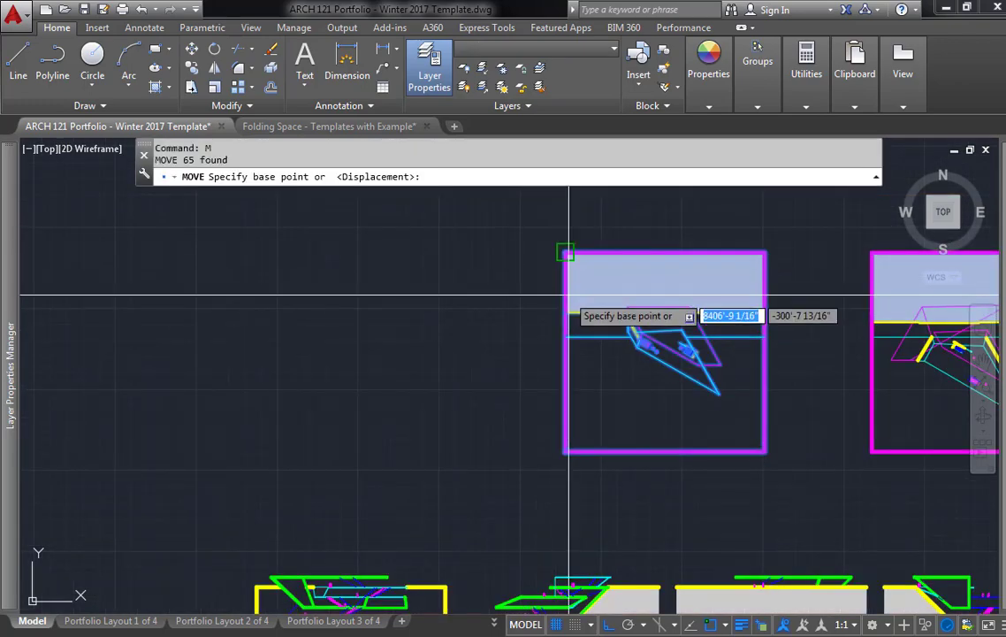
{"action": "left_click", "coordinate": [573, 284]}
{"action": "scroll", "coordinate": [593, 234], "scroll_direction": "down", "scroll_amount": 5}
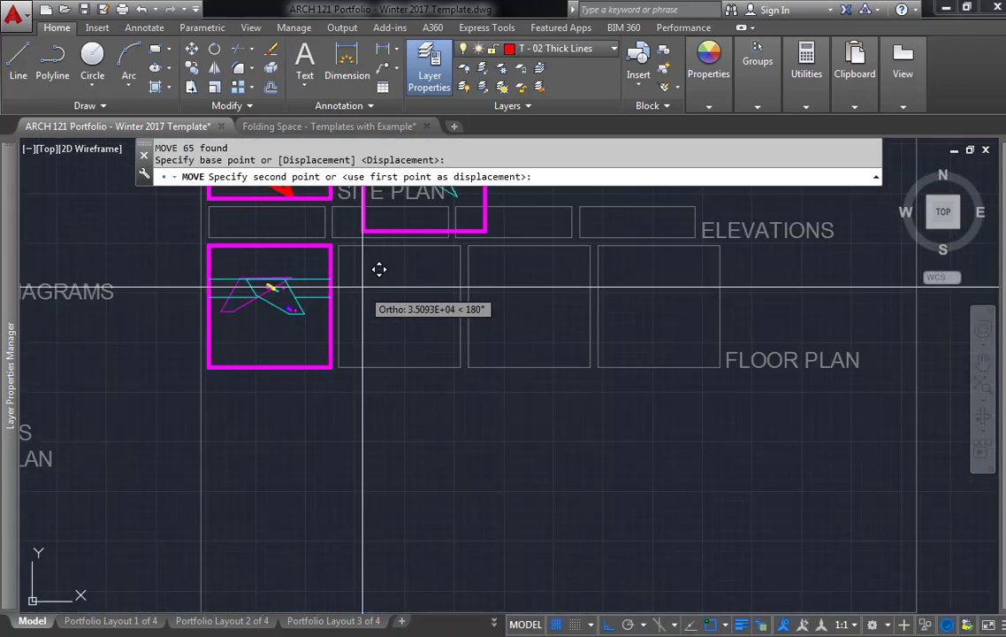
{"action": "scroll", "coordinate": [386, 265], "scroll_direction": "up", "scroll_amount": 4}
{"action": "middle_click_drag", "start_coordinate": [301, 202], "coordinate": [336, 280]}
{"action": "left_click", "coordinate": [325, 261]}
- Delete the solid grey hatch that spans the second, third and fourth pasted floor plans
{"action": "scroll", "coordinate": [371, 287], "scroll_direction": "down", "scroll_amount": 4}
{"action": "mouse_move", "coordinate": [552, 323]}
{"action": "middle_mouse_down"}
{"action": "mouse_move", "coordinate": [578, 332]}
{"action": "mouse_move", "coordinate": [506, 376]}
{"action": "middle_mouse_up"}
{"action": "scroll", "coordinate": [414, 352], "scroll_direction": "up", "scroll_amount": 4}
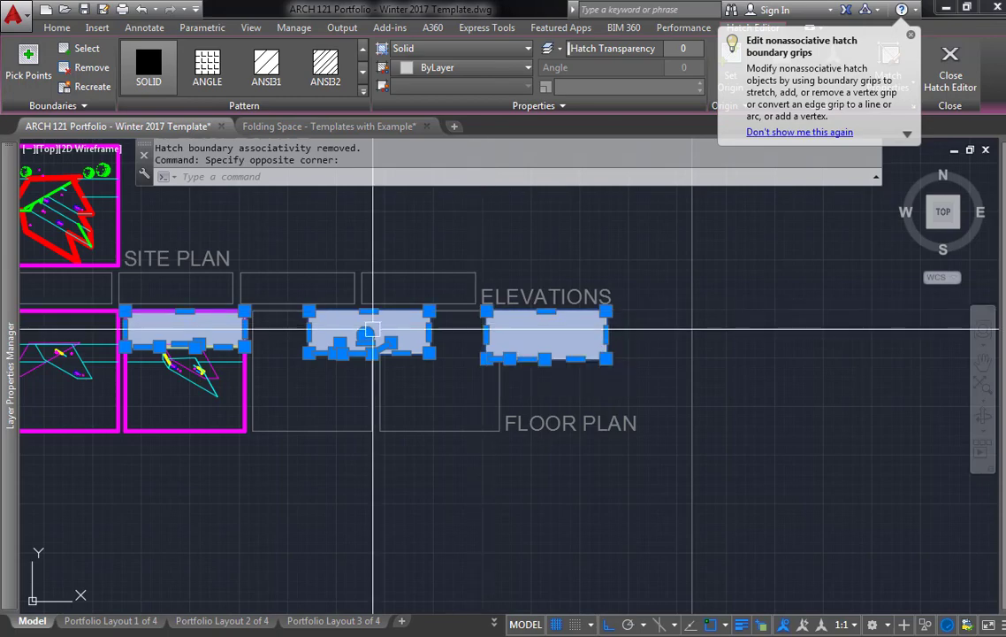
{"action": "scroll", "coordinate": [584, 338], "scroll_direction": "down", "scroll_amount": 4}
{"action": "middle_click_drag", "start_coordinate": [695, 376], "coordinate": [604, 378]}
{"action": "scroll", "coordinate": [353, 337], "scroll_direction": "up", "scroll_amount": 5}
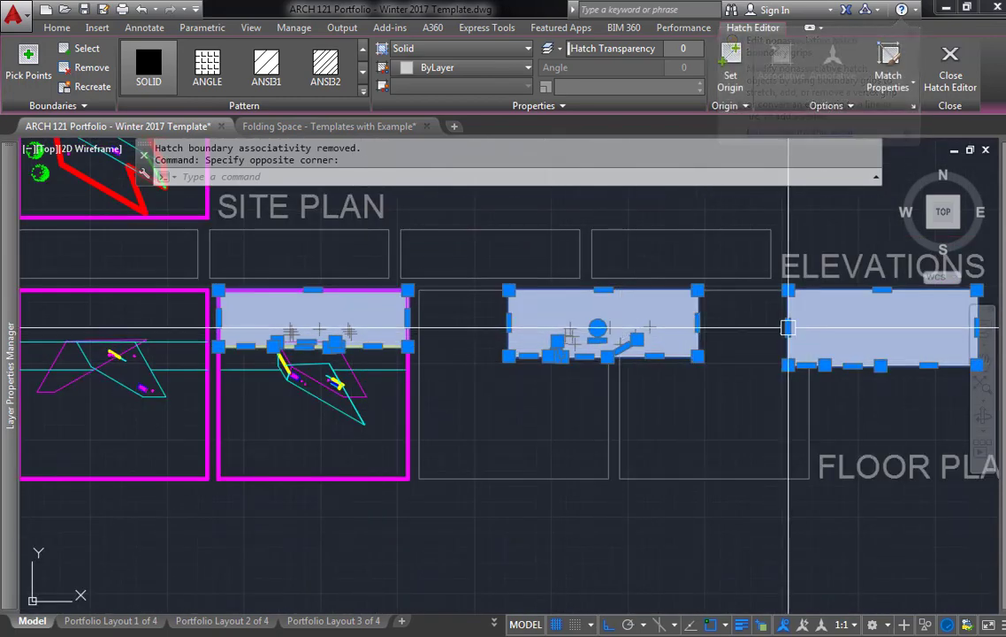
{"action": "scroll", "coordinate": [752, 336], "scroll_direction": "down", "scroll_amount": 2}
{"action": "scroll", "coordinate": [759, 335], "scroll_direction": "down", "scroll_amount": 4}
{"action": "scroll", "coordinate": [815, 324], "scroll_direction": "up", "scroll_amount": 4}
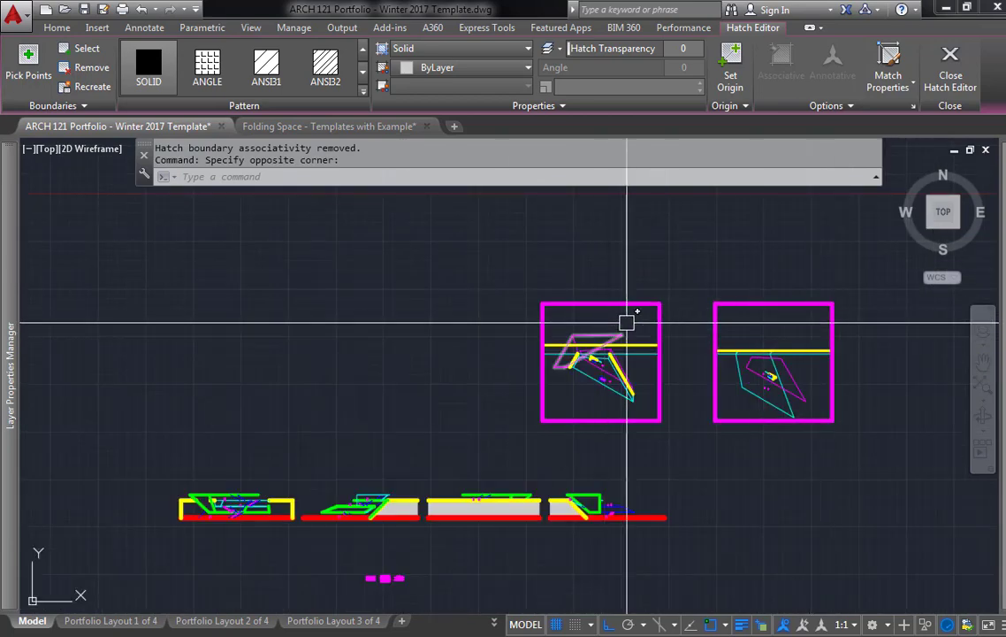
{"action": "scroll", "coordinate": [635, 320], "scroll_direction": "down", "scroll_amount": 3}
{"action": "scroll", "coordinate": [472, 354], "scroll_direction": "up", "scroll_amount": 5}
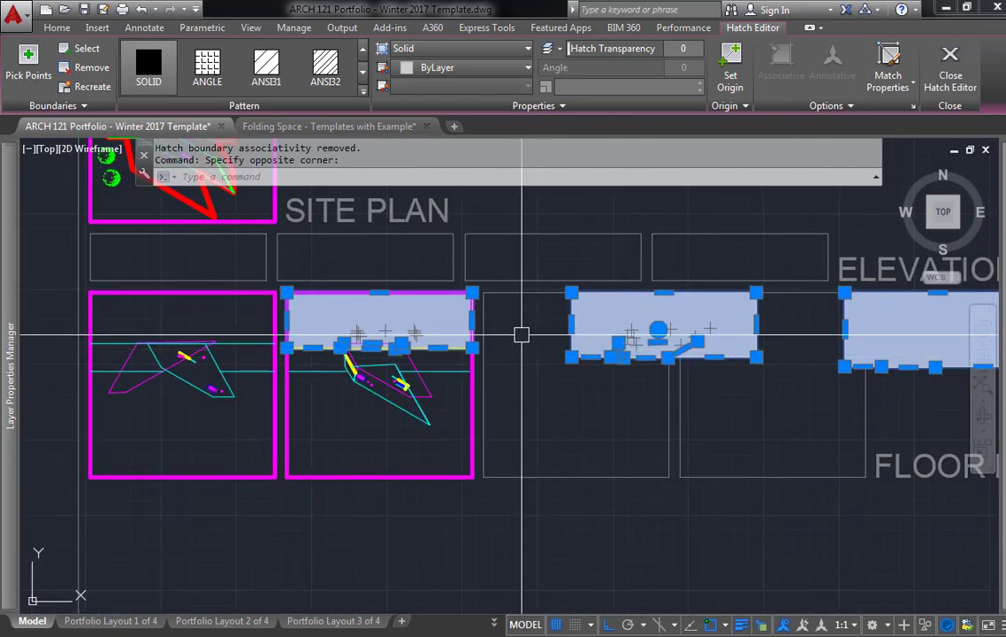
{"action": "key", "text": "Delete"}
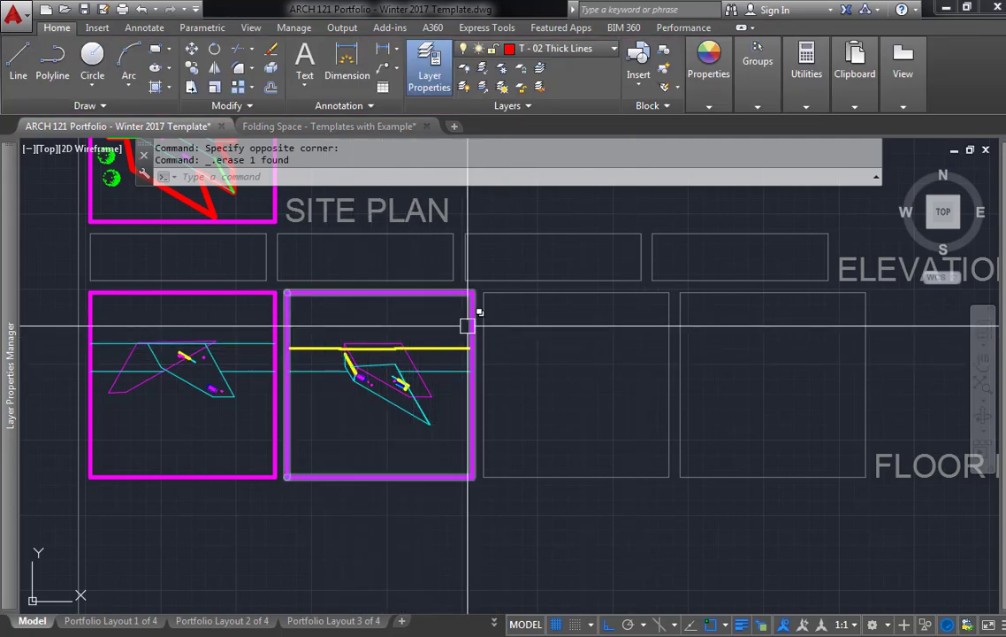
- Move the two remaining floor plans together, placing the third plan's upper-left corner on the upper-left corner of the third FLOOR PLAN frame
{"action": "scroll", "coordinate": [446, 324], "scroll_direction": "down", "scroll_amount": 1}
{"action": "middle_click_drag", "start_coordinate": [872, 390], "coordinate": [355, 389]}
{"action": "middle_click_drag", "start_coordinate": [811, 402], "coordinate": [226, 527]}
{"action": "scroll", "coordinate": [719, 450], "scroll_direction": "up", "scroll_amount": 1}
{"action": "left_click", "coordinate": [872, 433]}
{"action": "left_click", "coordinate": [325, 199]}
{"action": "middle_click_drag", "start_coordinate": [331, 237], "coordinate": [366, 306]}
{"action": "type", "text": "m"}
{"action": "key", "text": "space"}
{"action": "left_click", "coordinate": [399, 279]}
{"action": "scroll", "coordinate": [468, 303], "scroll_direction": "down", "scroll_amount": 5}
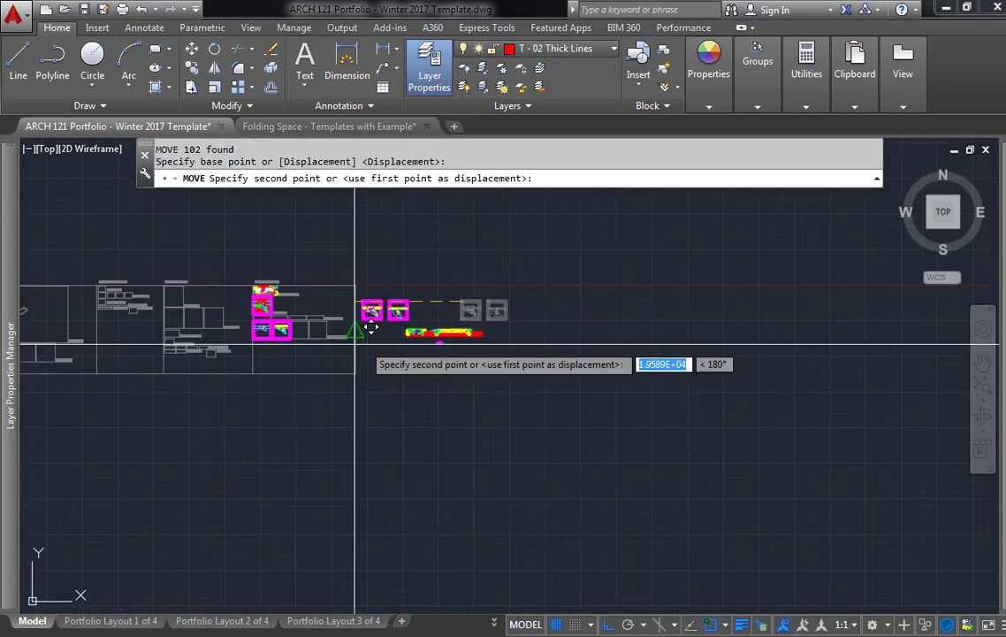
{"action": "scroll", "coordinate": [310, 339], "scroll_direction": "up", "scroll_amount": 10}
{"action": "left_click", "coordinate": [319, 214]}
- Move the fourth floor plan by its lower-left corner onto the lower-left corner of the fourth FLOOR PLAN frame
{"action": "scroll", "coordinate": [626, 343], "scroll_direction": "down", "scroll_amount": 2}
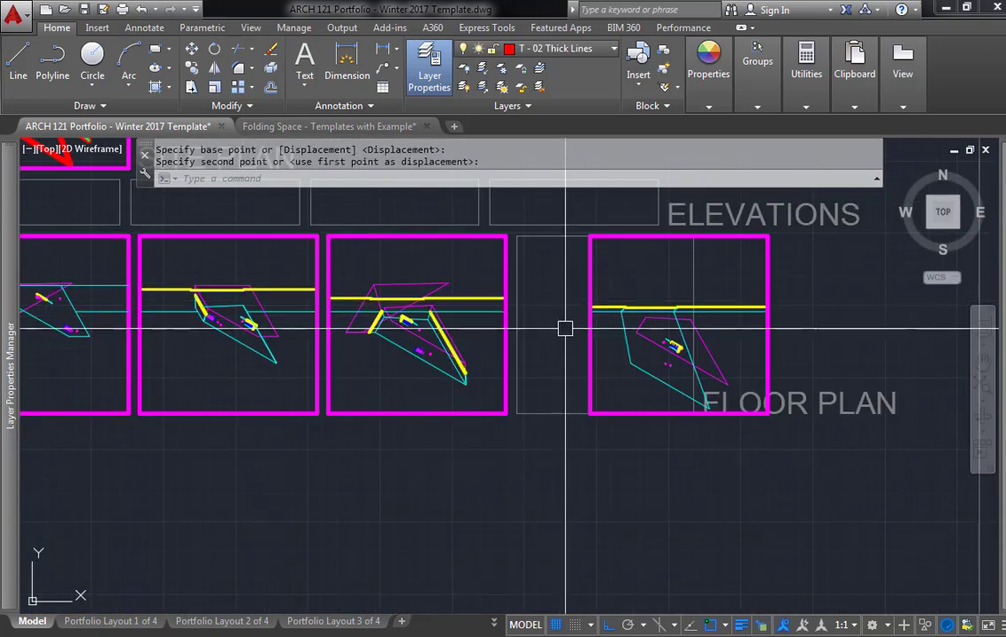
{"action": "middle_click_drag", "start_coordinate": [626, 343], "coordinate": [524, 368]}
{"action": "scroll", "coordinate": [462, 265], "scroll_direction": "up", "scroll_amount": 1}
{"action": "left_click", "coordinate": [490, 251]}
{"action": "key", "text": "Escape"}
{"action": "scroll", "coordinate": [491, 253], "scroll_direction": "up", "scroll_amount": 1}
{"action": "left_click", "coordinate": [491, 254]}
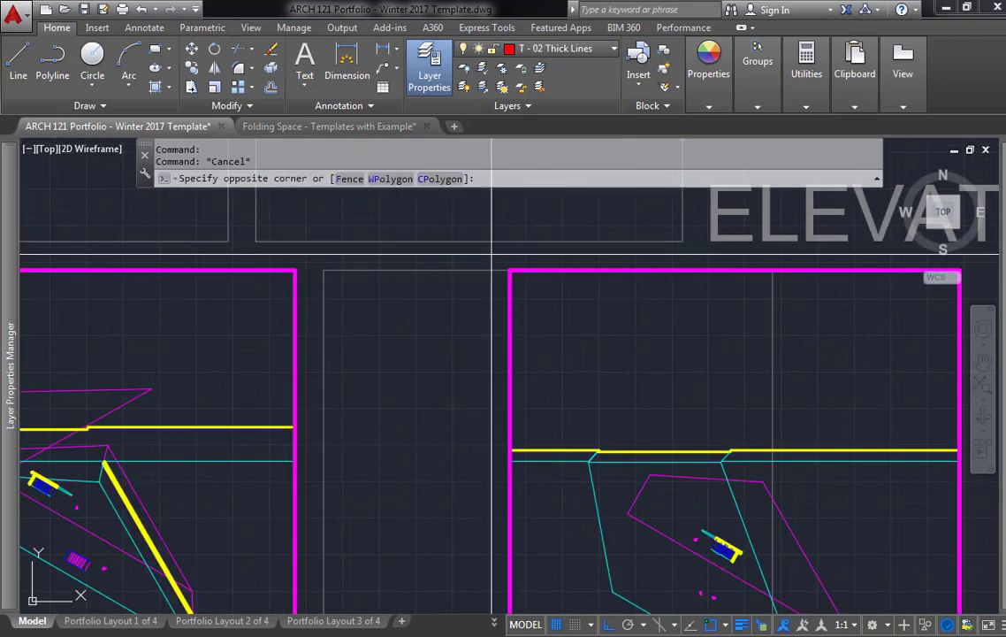
{"action": "scroll", "coordinate": [492, 256], "scroll_direction": "down", "scroll_amount": 3}
{"action": "left_click", "coordinate": [717, 478]}
{"action": "scroll", "coordinate": [512, 456], "scroll_direction": "up", "scroll_amount": 4}
{"action": "type", "text": "m"}
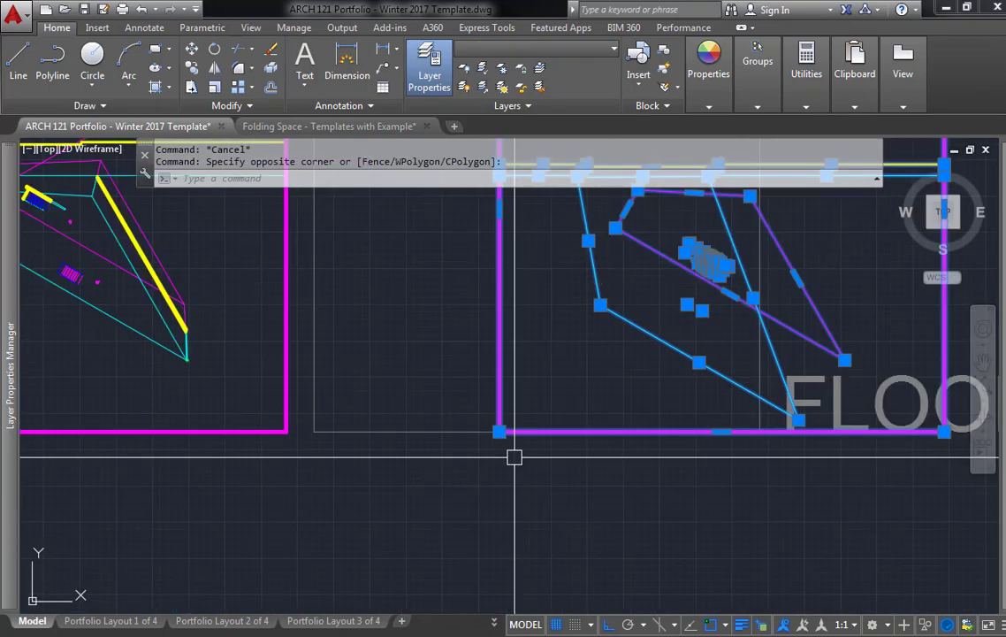
{"action": "key", "text": "Return"}
{"action": "left_click", "coordinate": [499, 433]}
{"action": "scroll", "coordinate": [336, 416], "scroll_direction": "down", "scroll_amount": 6}
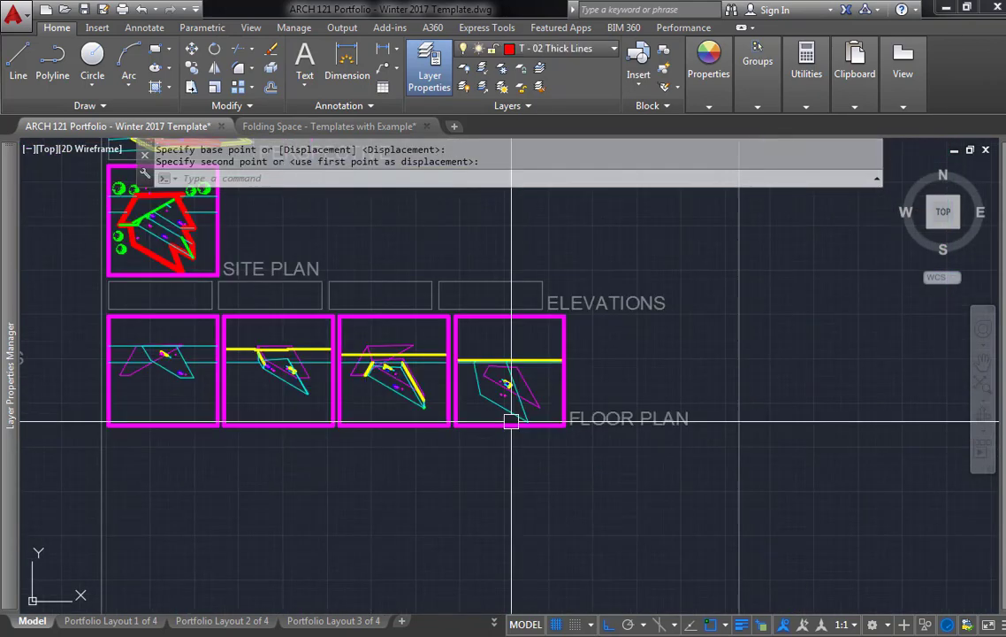
- Move the first pasted elevation by the left end of its ground line onto the lower-left corner of the first ELEVATIONS frame
{"action": "key", "text": "Escape"}
{"action": "middle_click_drag", "start_coordinate": [852, 423], "coordinate": [602, 436]}
{"action": "scroll", "coordinate": [678, 425], "scroll_direction": "up", "scroll_amount": 4}
{"action": "left_click", "coordinate": [240, 316]}
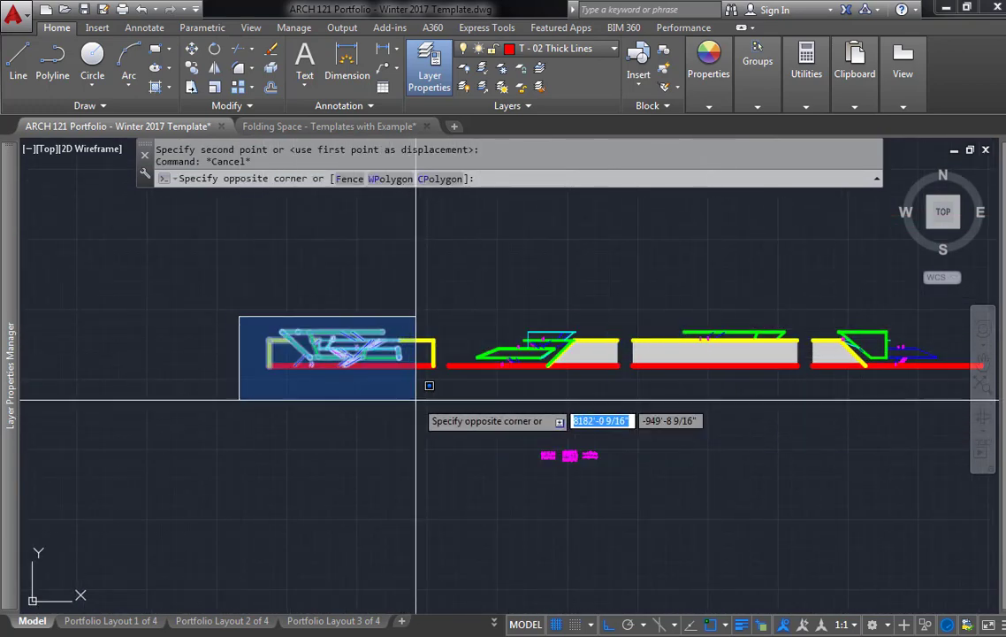
{"action": "left_click", "coordinate": [448, 405]}
{"action": "scroll", "coordinate": [303, 378], "scroll_direction": "up", "scroll_amount": 5}
{"action": "type", "text": "m"}
{"action": "key", "text": "Return"}
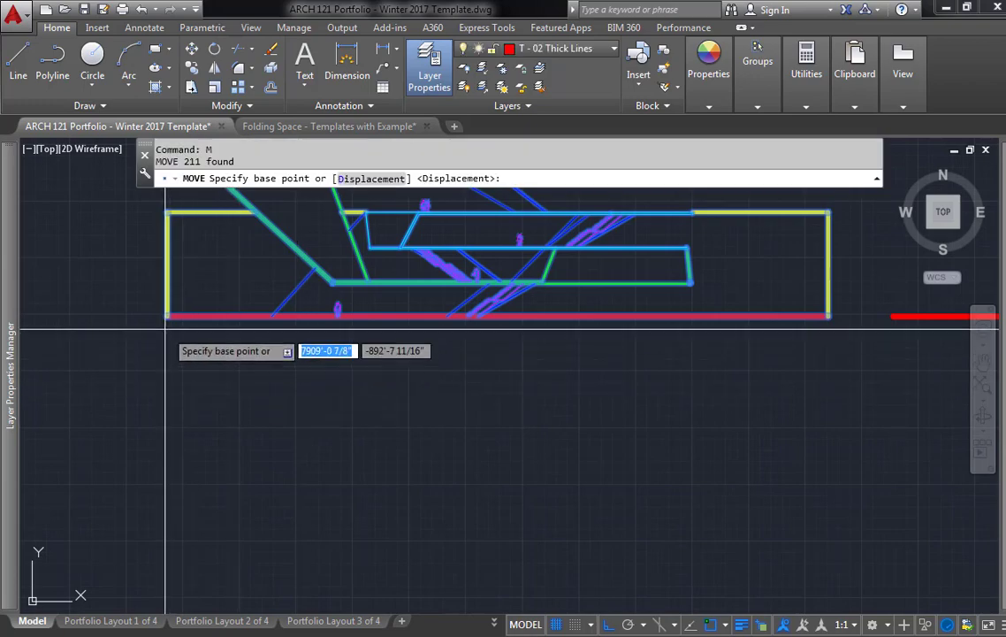
{"action": "left_click", "coordinate": [166, 316]}
{"action": "scroll", "coordinate": [727, 371], "scroll_direction": "down", "scroll_amount": 8}
{"action": "middle_click_drag", "start_coordinate": [746, 373], "coordinate": [962, 387]}
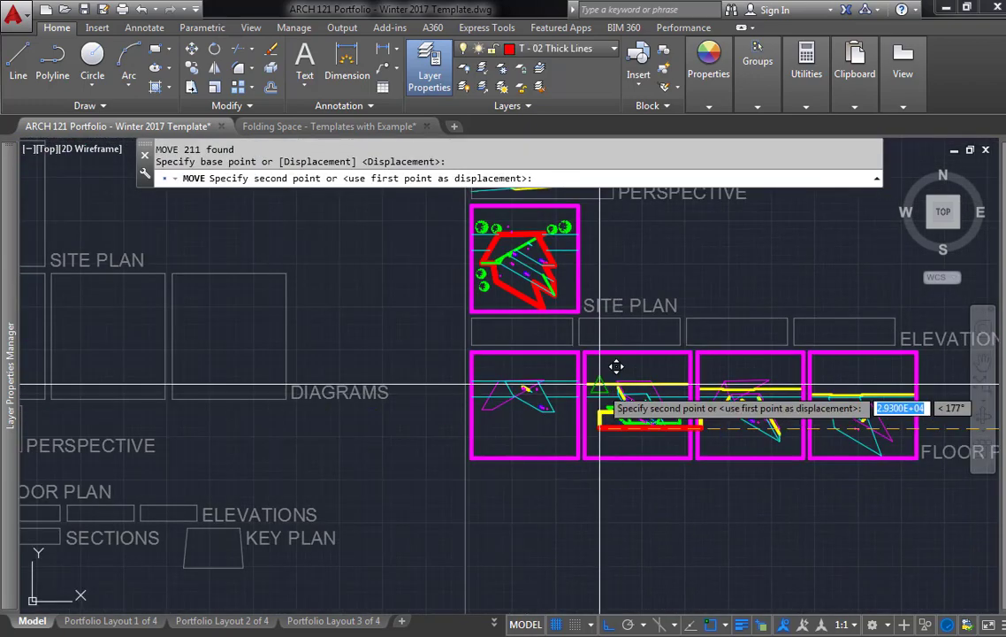
{"action": "scroll", "coordinate": [617, 353], "scroll_direction": "up", "scroll_amount": 4}
{"action": "left_click", "coordinate": [281, 322]}
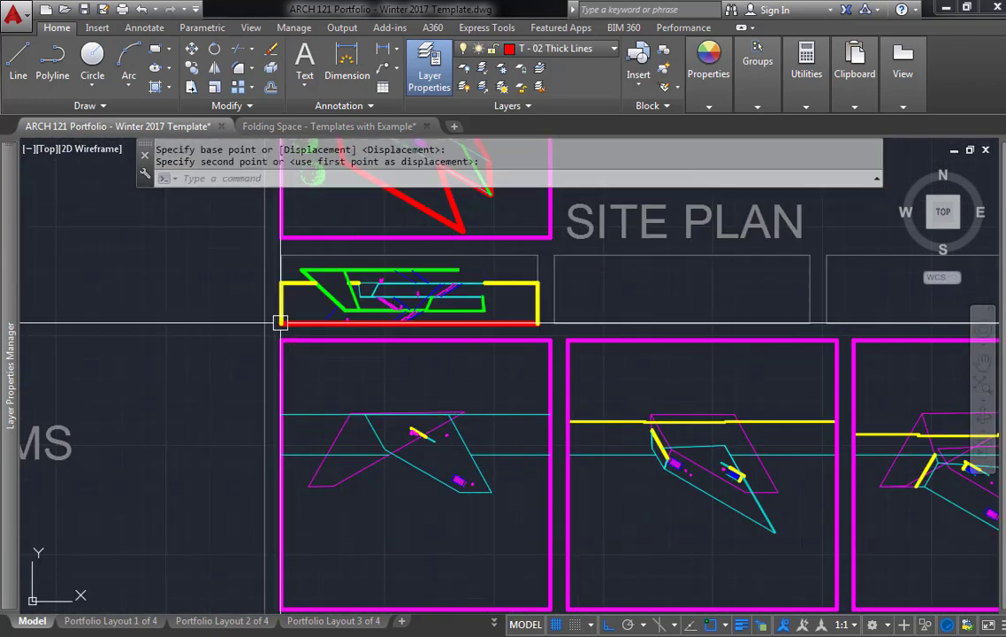
- Move the second pasted elevation by the left end of its ground line onto the lower-left corner of the second ELEVATIONS frame
{"action": "scroll", "coordinate": [435, 325], "scroll_direction": "down", "scroll_amount": 3}
{"action": "middle_click_drag", "start_coordinate": [973, 354], "coordinate": [528, 360]}
{"action": "scroll", "coordinate": [496, 392], "scroll_direction": "up", "scroll_amount": 3}
{"action": "left_click", "coordinate": [359, 299]}
{"action": "left_click", "coordinate": [678, 396]}
{"action": "key", "text": "space"}
{"action": "left_click", "coordinate": [406, 385]}
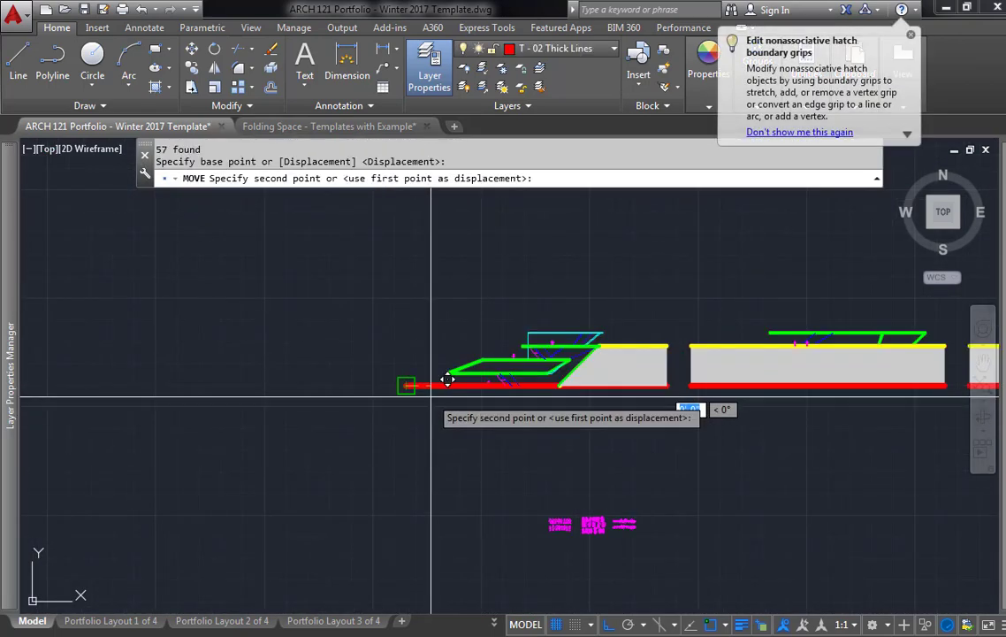
{"action": "scroll", "coordinate": [292, 377], "scroll_direction": "down", "scroll_amount": 3}
{"action": "scroll", "coordinate": [257, 297], "scroll_direction": "up", "scroll_amount": 5}
{"action": "left_click", "coordinate": [292, 285]}
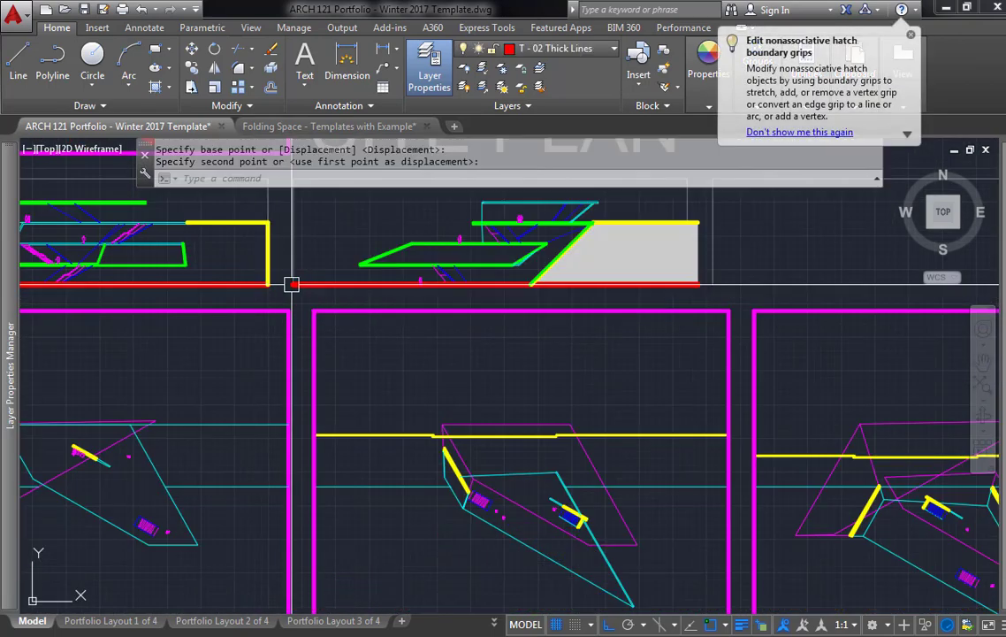
- Move the third pasted elevation by the right end of its ground line onto the lower-right corner of the third ELEVATIONS frame
{"action": "scroll", "coordinate": [292, 285], "scroll_direction": "down", "scroll_amount": 5}
{"action": "scroll", "coordinate": [588, 426], "scroll_direction": "up", "scroll_amount": 8}
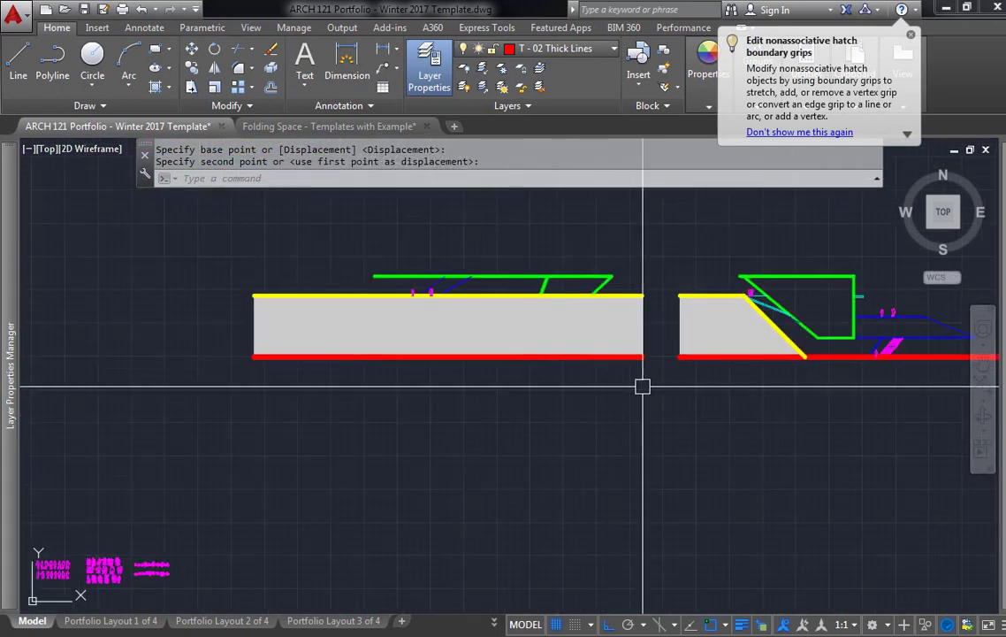
{"action": "left_click", "coordinate": [658, 363]}
{"action": "left_click", "coordinate": [251, 286]}
{"action": "key", "text": "space"}
{"action": "left_click", "coordinate": [642, 357]}
{"action": "scroll", "coordinate": [611, 348], "scroll_direction": "down", "scroll_amount": 5}
{"action": "scroll", "coordinate": [257, 337], "scroll_direction": "up", "scroll_amount": 7}
{"action": "left_click", "coordinate": [351, 344]}
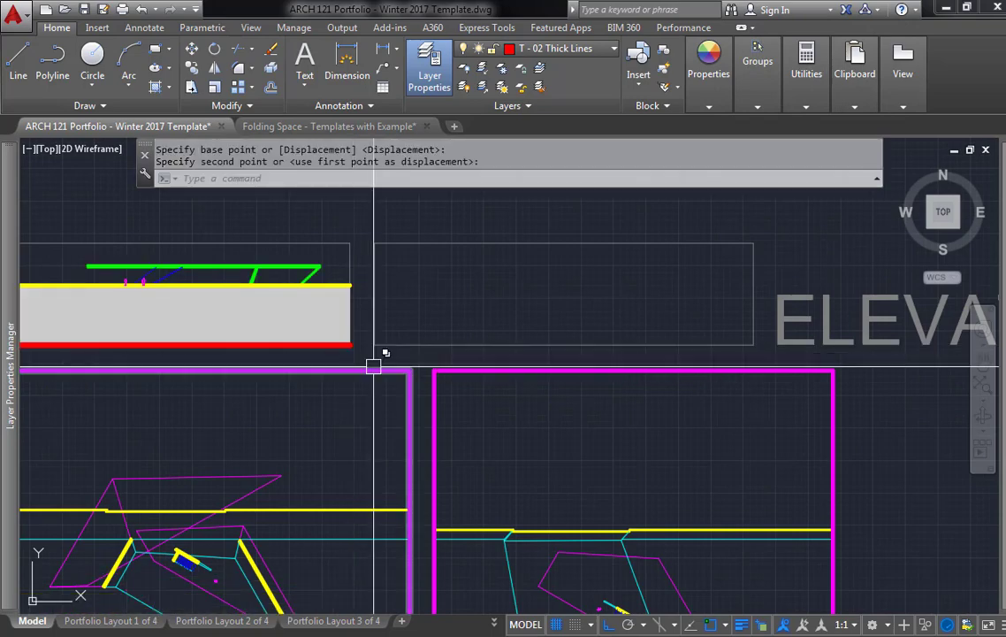
- Move the fourth pasted elevation by the left end of its ground line onto the lower-left corner of the fourth ELEVATIONS frame
{"action": "scroll", "coordinate": [380, 366], "scroll_direction": "down", "scroll_amount": 2}
{"action": "middle_click_drag", "start_coordinate": [546, 387], "coordinate": [216, 360]}
{"action": "scroll", "coordinate": [885, 372], "scroll_direction": "down", "scroll_amount": 1}
{"action": "middle_click_drag", "start_coordinate": [884, 371], "coordinate": [99, 357]}
{"action": "scroll", "coordinate": [450, 360], "scroll_direction": "up", "scroll_amount": 1}
{"action": "left_click", "coordinate": [444, 367]}
{"action": "left_click", "coordinate": [742, 493]}
{"action": "key", "text": "space"}
{"action": "scroll", "coordinate": [474, 436], "scroll_direction": "up", "scroll_amount": 4}
{"action": "left_click", "coordinate": [450, 342]}
{"action": "scroll", "coordinate": [527, 382], "scroll_direction": "down", "scroll_amount": 5}
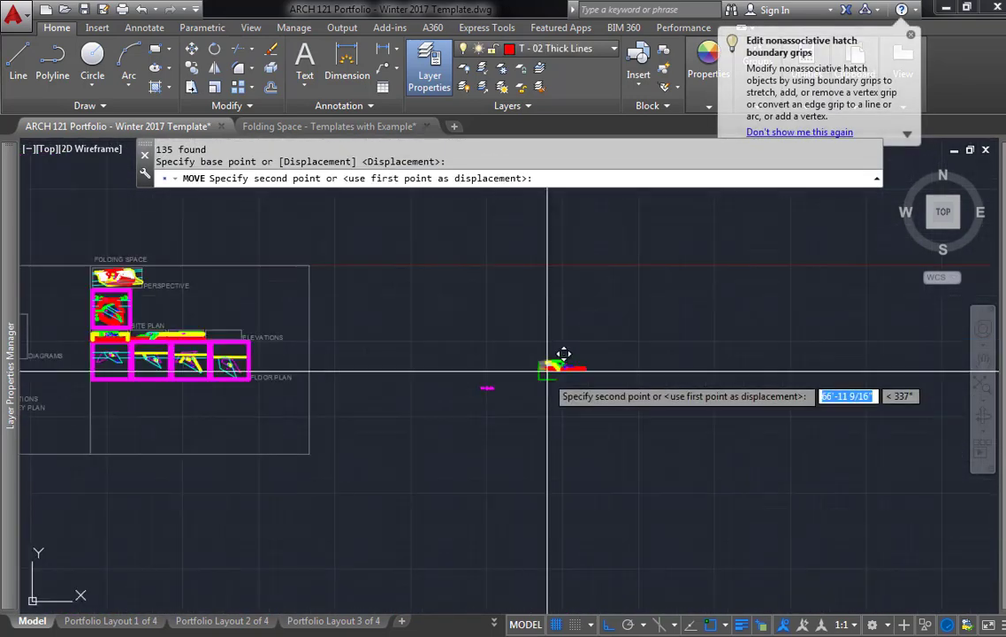
{"action": "scroll", "coordinate": [202, 341], "scroll_direction": "up", "scroll_amount": 7}
{"action": "left_click", "coordinate": [300, 269]}
{"action": "scroll", "coordinate": [311, 303], "scroll_direction": "down", "scroll_amount": 1}
{"action": "scroll", "coordinate": [588, 366], "scroll_direction": "down", "scroll_amount": 8}
{"action": "key", "text": "Escape"}
{"action": "key", "text": "Escape"}
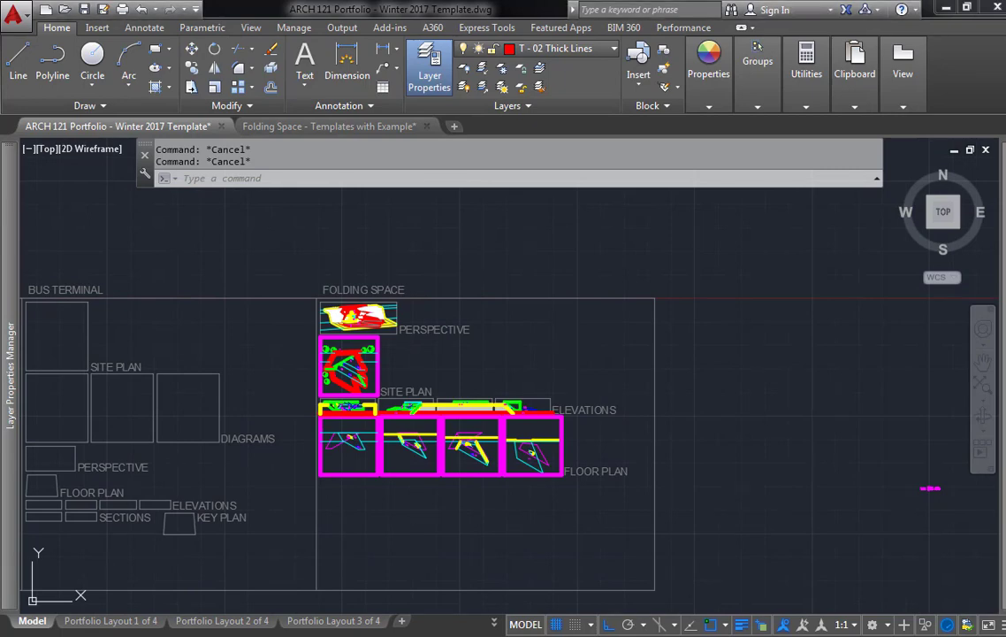
- Erase the leftover magenta objects outside the Folding Space area
{"action": "middle_click_drag", "start_coordinate": [853, 462], "coordinate": [692, 435]}
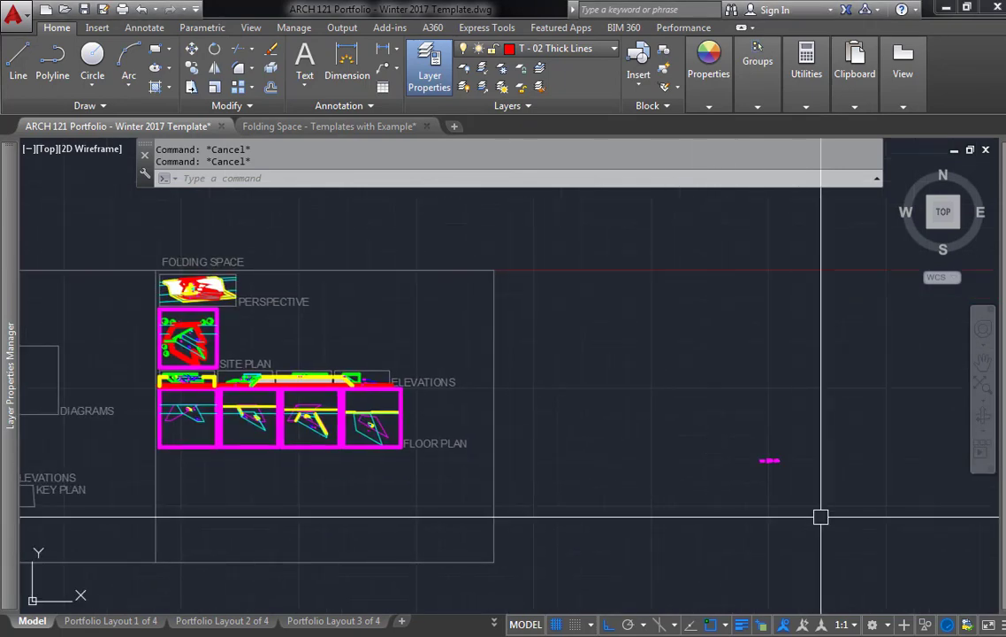
{"action": "left_click", "coordinate": [826, 531]}
{"action": "left_click", "coordinate": [739, 435]}
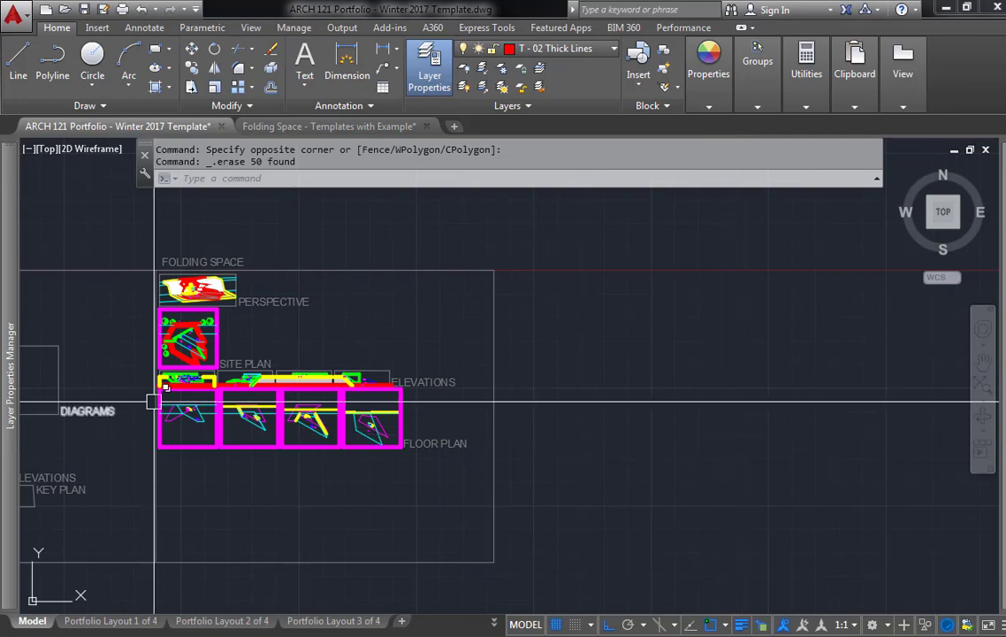
- Review the placed Folding Space drawings and the frames of the Bus Terminal, Hillside Retreat and Meditation Space projects
{"action": "scroll", "coordinate": [169, 405], "scroll_direction": "up", "scroll_amount": 5}
{"action": "middle_click_drag", "start_coordinate": [353, 376], "coordinate": [353, 408]}
{"action": "middle_click_drag", "start_coordinate": [306, 355], "coordinate": [313, 383]}
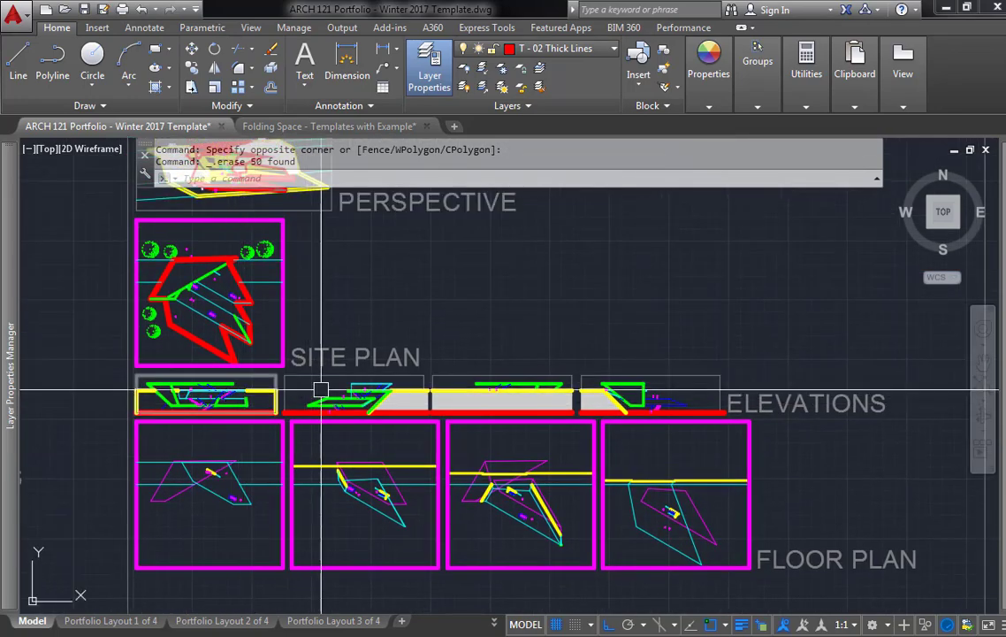
{"action": "mouse_move", "coordinate": [337, 283]}
{"action": "middle_mouse_down"}
{"action": "mouse_move", "coordinate": [359, 415]}
{"action": "mouse_move", "coordinate": [322, 398]}
{"action": "middle_mouse_up"}
{"action": "scroll", "coordinate": [276, 466], "scroll_direction": "down", "scroll_amount": 1}
{"action": "middle_click_drag", "start_coordinate": [437, 460], "coordinate": [454, 373]}
{"action": "scroll", "coordinate": [454, 374], "scroll_direction": "down", "scroll_amount": 1}
{"action": "middle_click_drag", "start_coordinate": [315, 409], "coordinate": [483, 389]}
{"action": "middle_click_drag", "start_coordinate": [251, 431], "coordinate": [368, 429]}
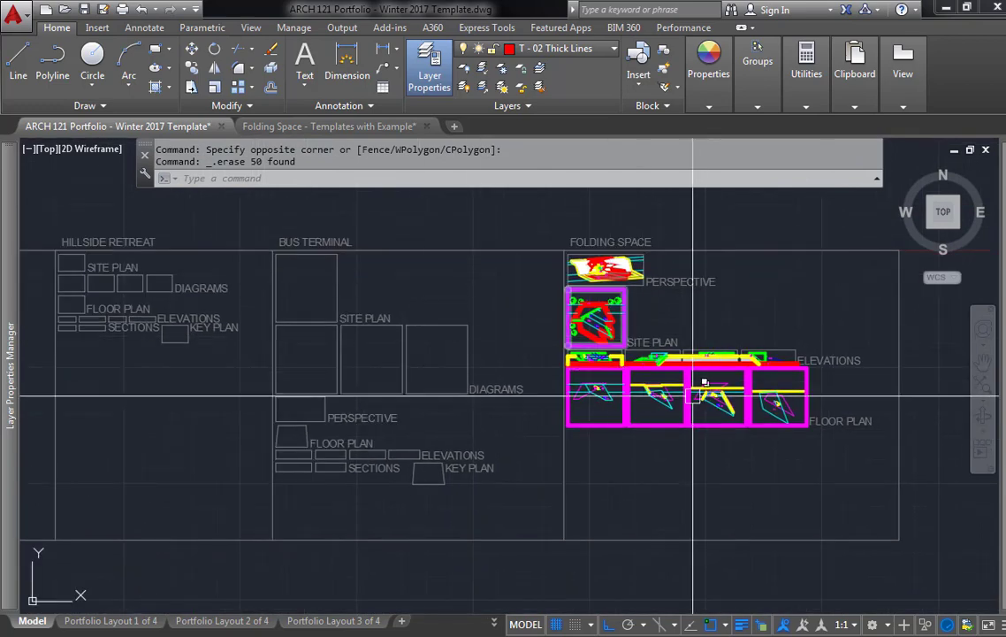
{"action": "middle_click_drag", "start_coordinate": [319, 282], "coordinate": [610, 255]}
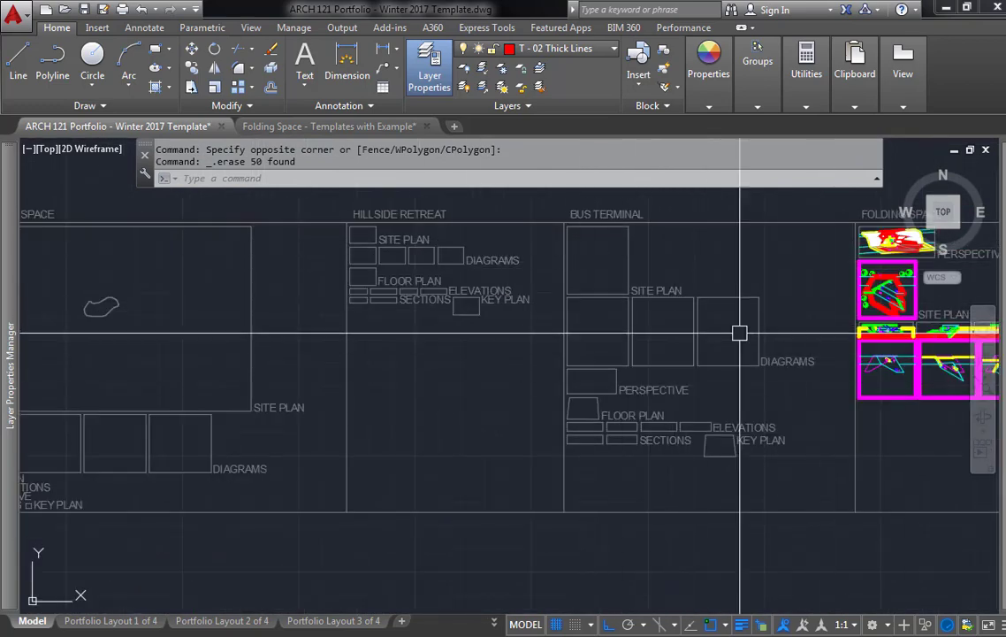
{"action": "middle_click_drag", "start_coordinate": [475, 333], "coordinate": [590, 339]}
{"action": "scroll", "coordinate": [459, 218], "scroll_direction": "down", "scroll_amount": 2}
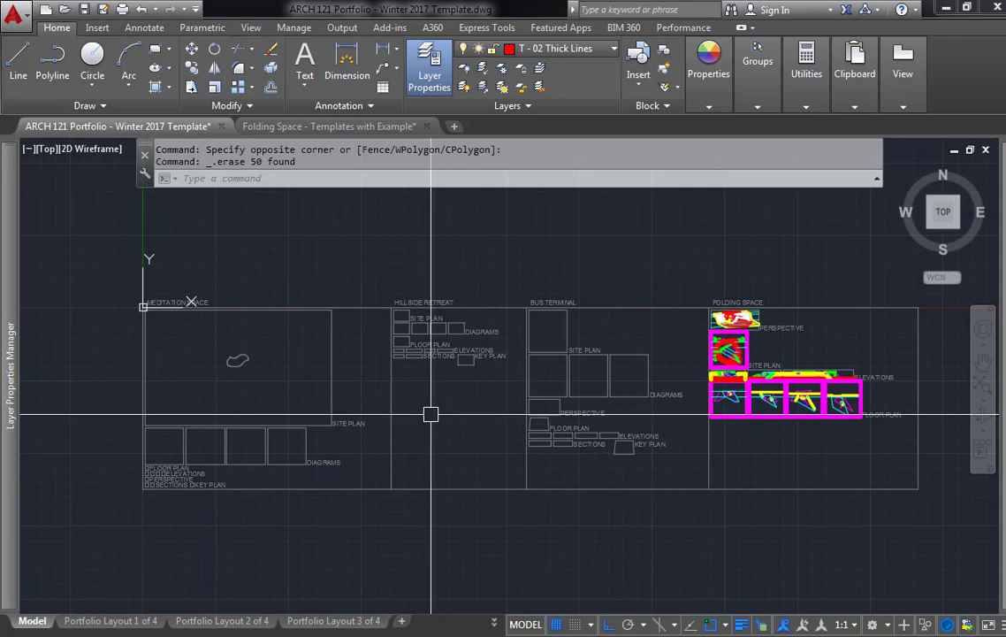
- List the drawing's portfolio layouts and open Portfolio Layout 1 of 4
{"action": "double_click", "coordinate": [460, 11]}
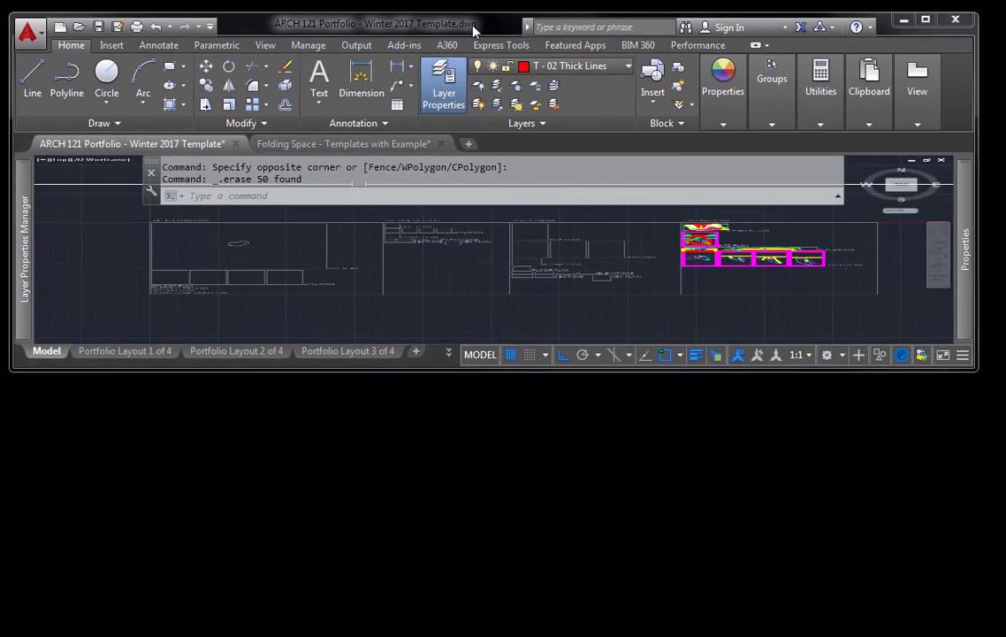
{"action": "middle_click_drag", "start_coordinate": [412, 298], "coordinate": [438, 271]}
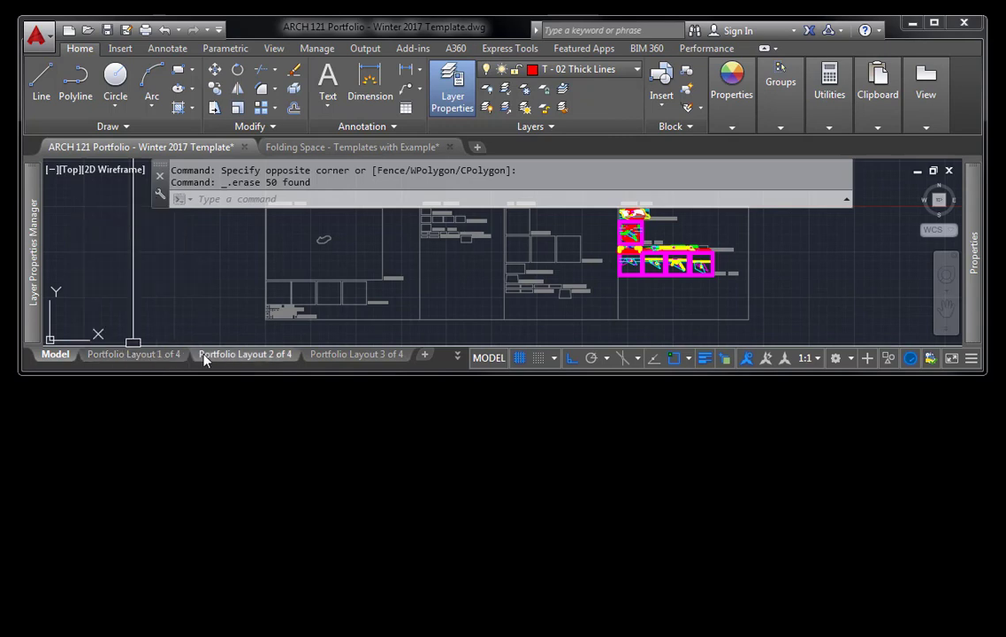
{"action": "mouse_move", "coordinate": [233, 357]}
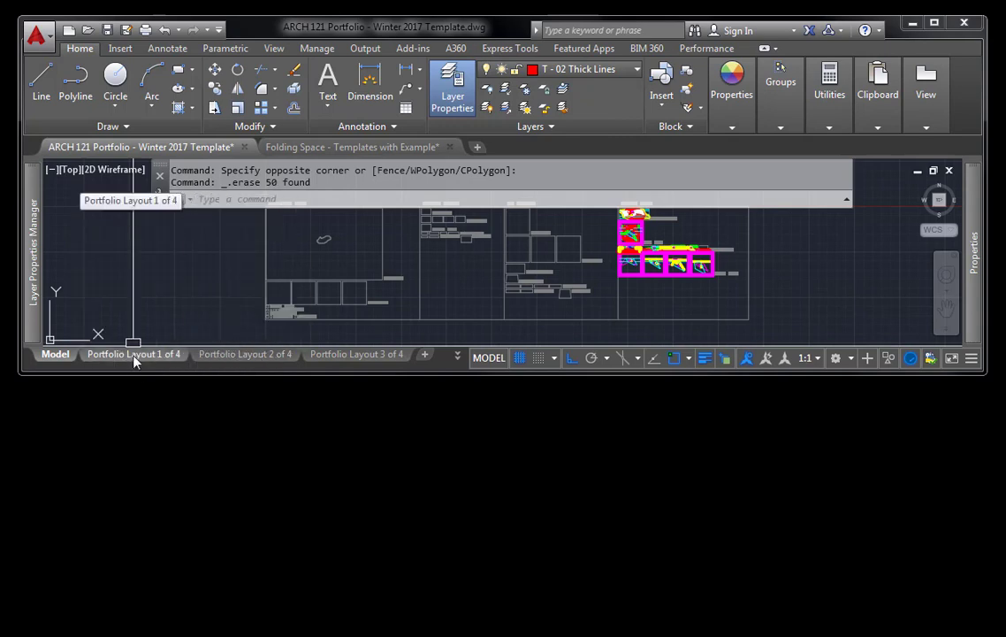
{"action": "mouse_move", "coordinate": [134, 356]}
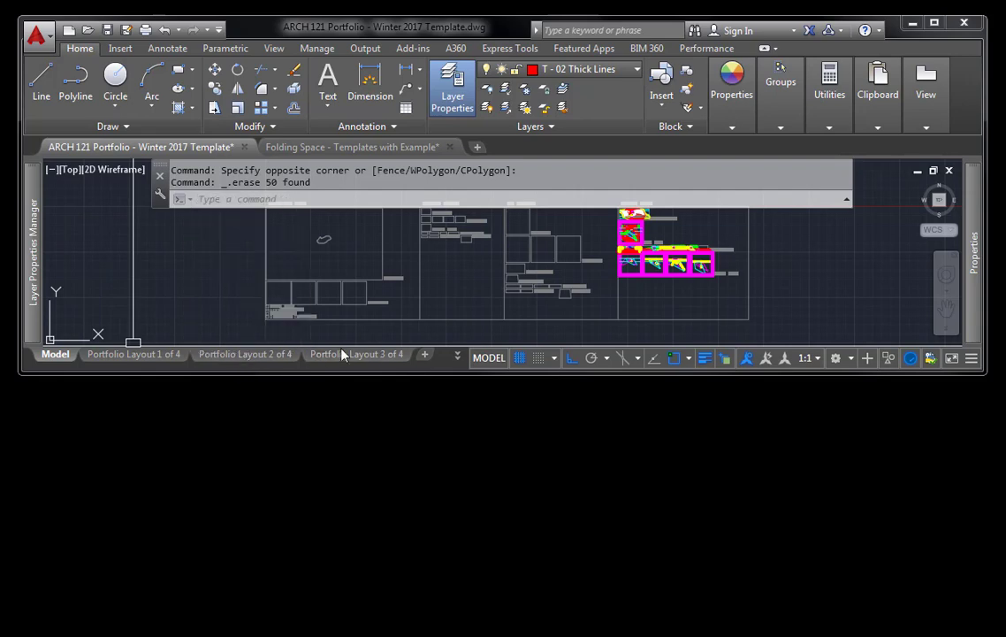
{"action": "left_click", "coordinate": [458, 355]}
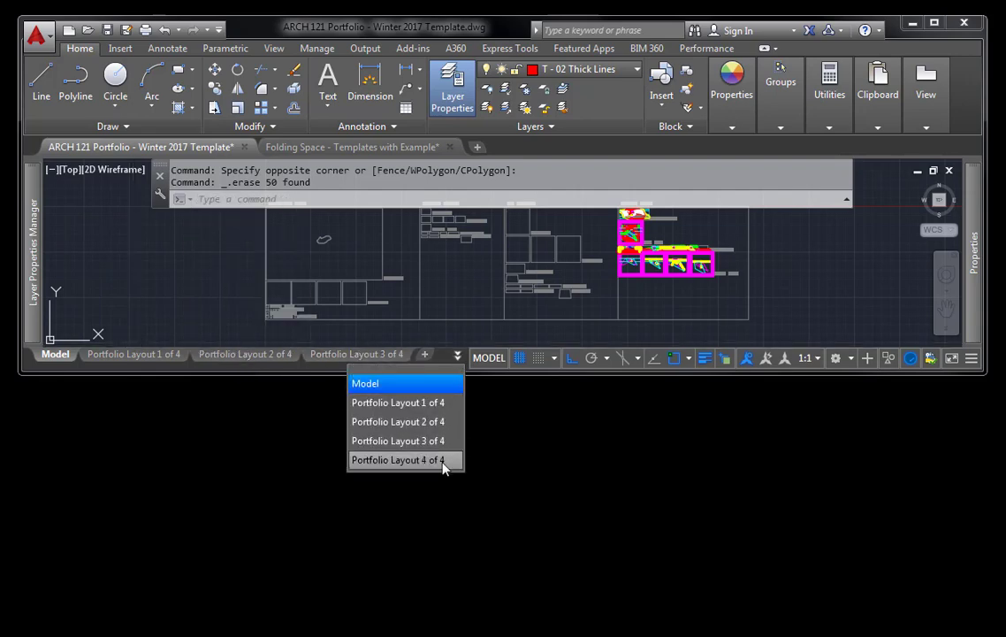
{"action": "left_click", "coordinate": [150, 357]}
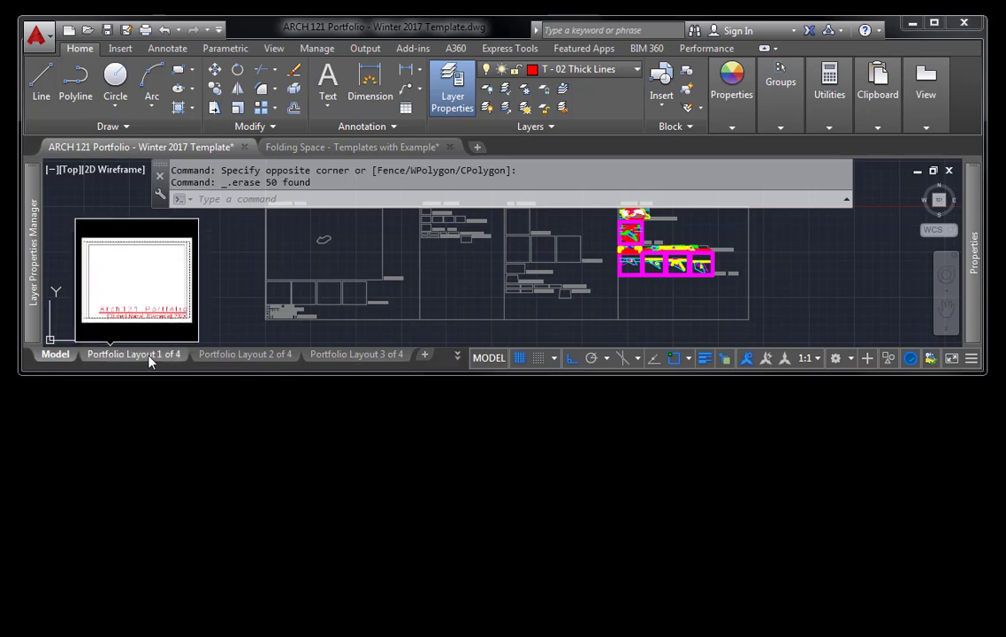
{"action": "left_click", "coordinate": [149, 358]}
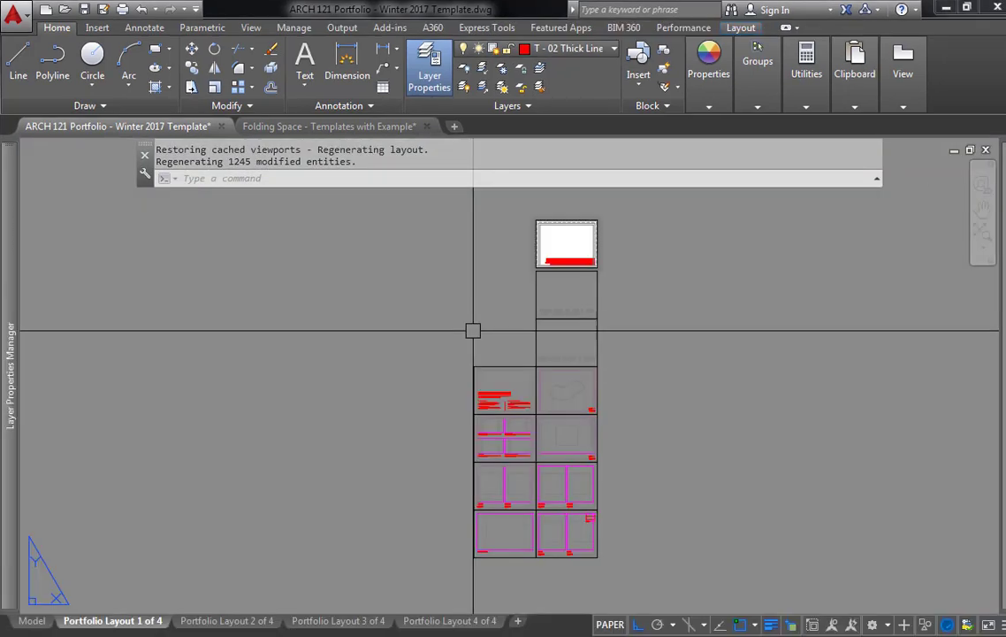
- Examine the Arch121 Portfolio cover page and the blank pages that follow it in Portfolio Layout 1 of 4
{"action": "scroll", "coordinate": [566, 256], "scroll_direction": "up", "scroll_amount": 4}
{"action": "middle_click_drag", "start_coordinate": [442, 316], "coordinate": [442, 286]}
{"action": "scroll", "coordinate": [539, 260], "scroll_direction": "up", "scroll_amount": 2}
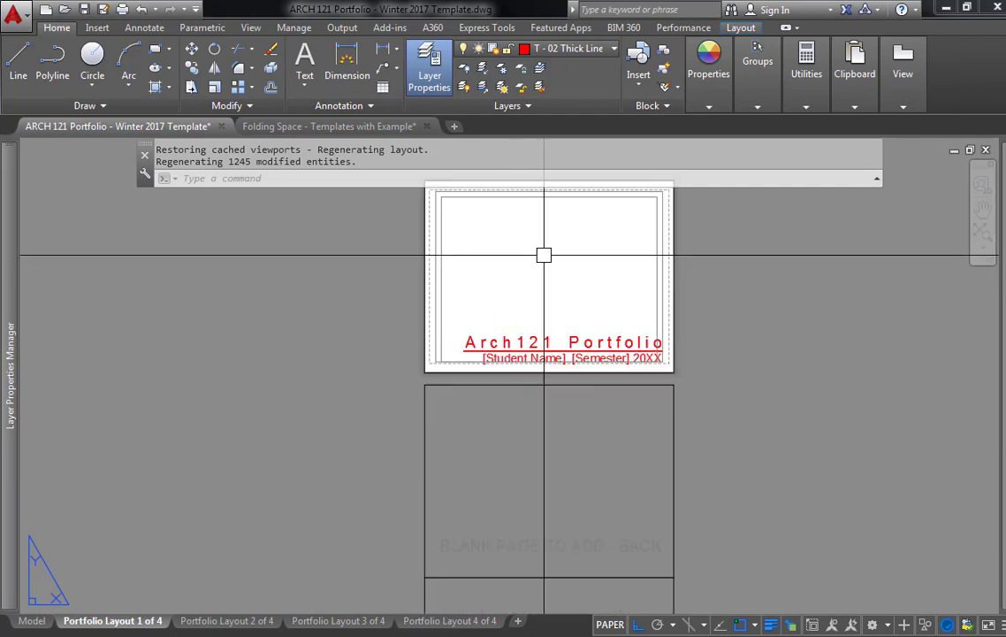
{"action": "middle_click_drag", "start_coordinate": [532, 271], "coordinate": [506, 338]}
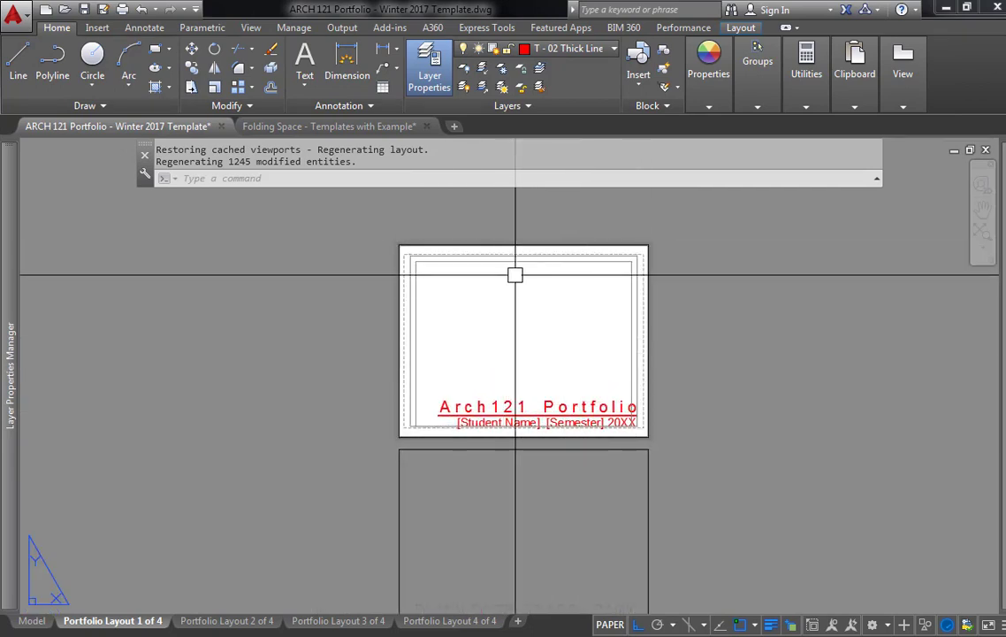
{"action": "scroll", "coordinate": [555, 344], "scroll_direction": "down", "scroll_amount": 2}
{"action": "middle_click_drag", "start_coordinate": [598, 500], "coordinate": [599, 394]}
{"action": "scroll", "coordinate": [524, 428], "scroll_direction": "up", "scroll_amount": 2}
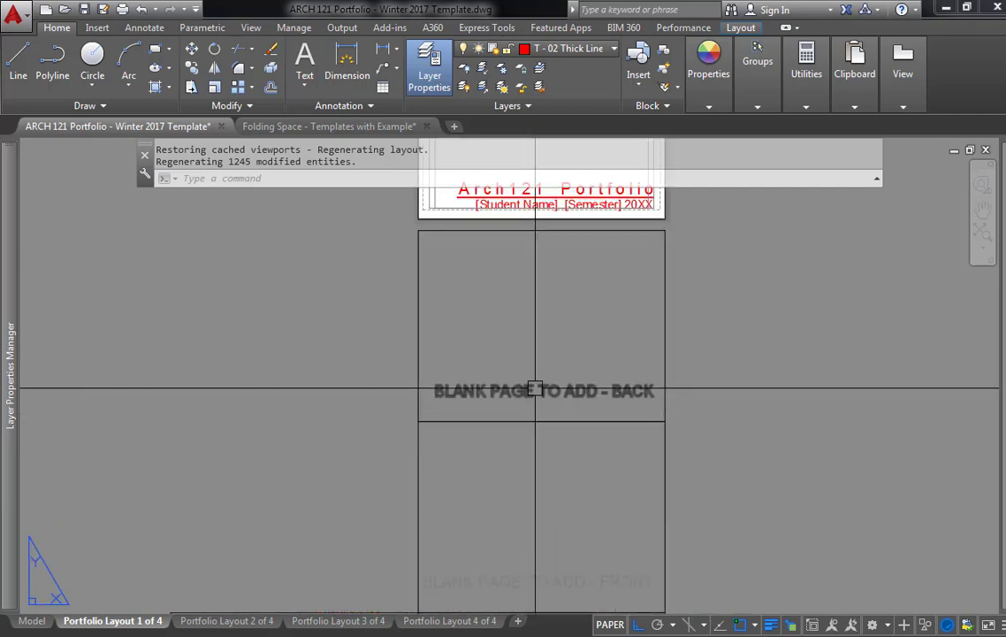
{"action": "middle_click_drag", "start_coordinate": [549, 422], "coordinate": [557, 359]}
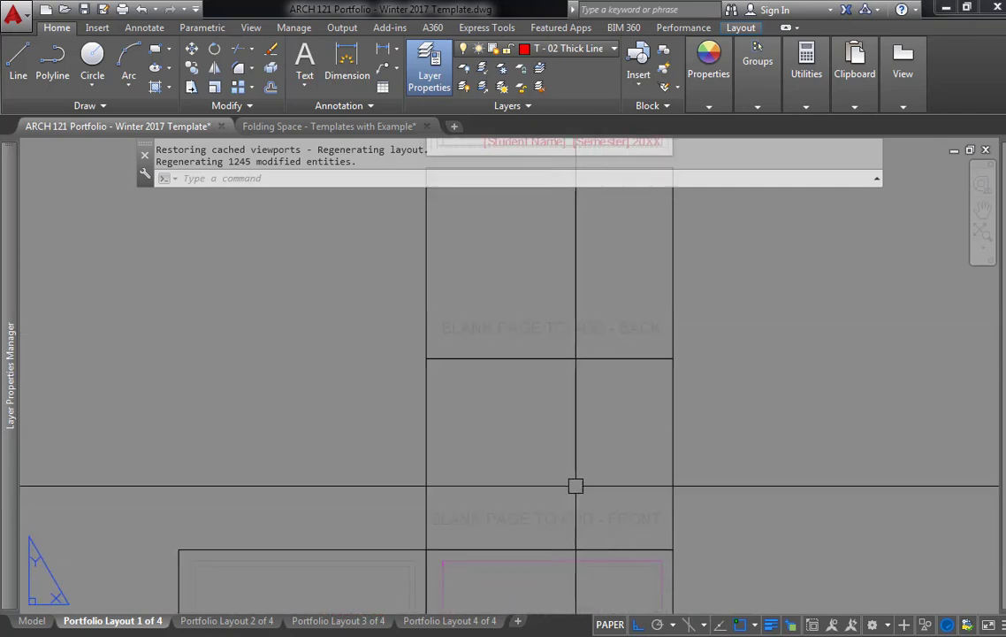
- Examine the Meditation Space title page with its project descriptions and the facing Site Plan page
{"action": "scroll", "coordinate": [469, 470], "scroll_direction": "down", "scroll_amount": 2}
{"action": "middle_click_drag", "start_coordinate": [465, 534], "coordinate": [515, 374]}
{"action": "scroll", "coordinate": [488, 402], "scroll_direction": "up", "scroll_amount": 2}
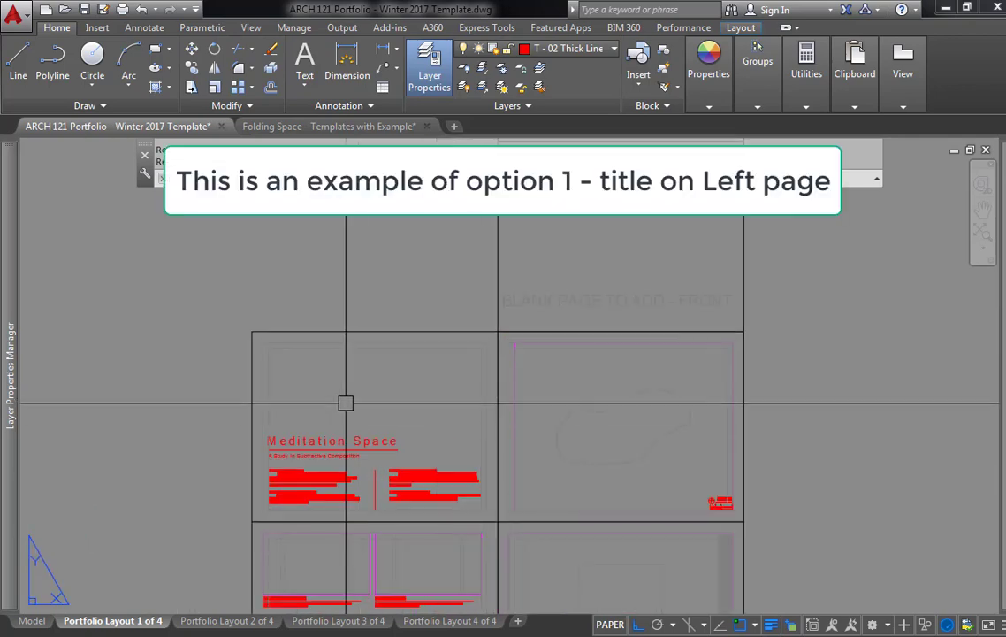
{"action": "scroll", "coordinate": [324, 462], "scroll_direction": "up", "scroll_amount": 5}
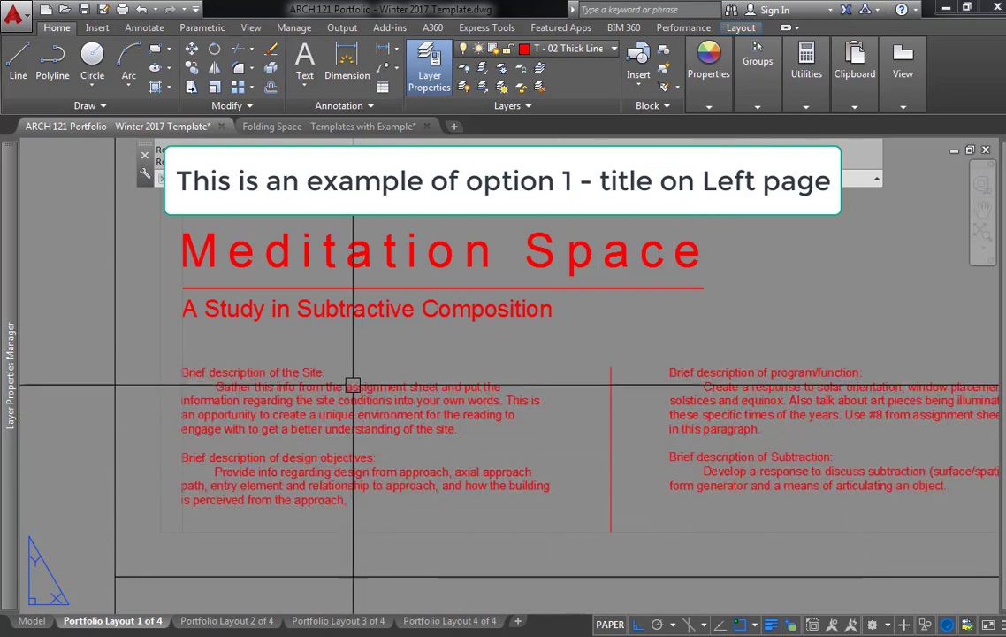
{"action": "scroll", "coordinate": [774, 427], "scroll_direction": "down", "scroll_amount": 5}
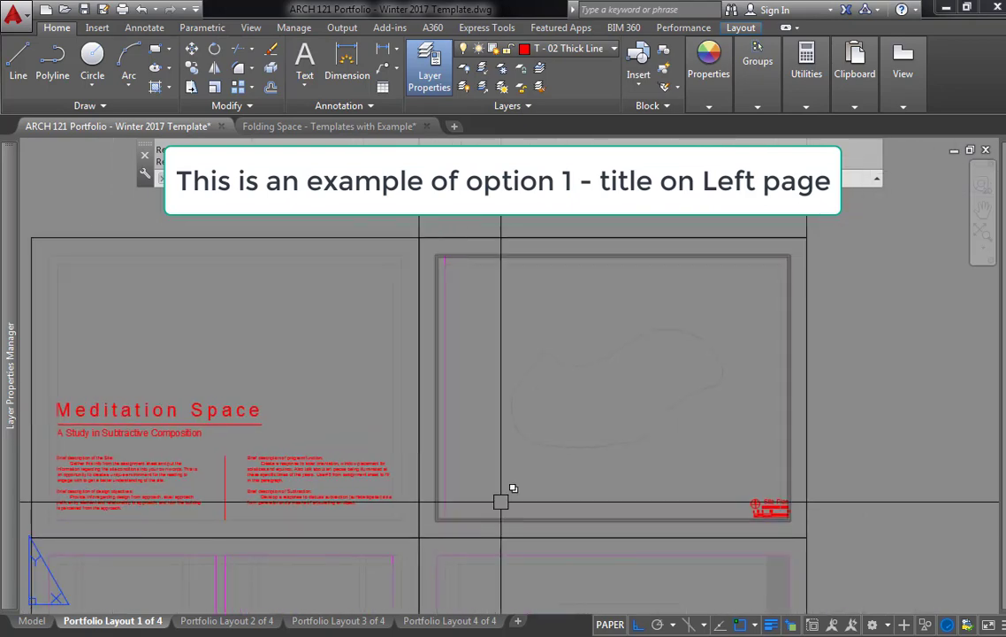
{"action": "scroll", "coordinate": [719, 476], "scroll_direction": "up", "scroll_amount": 1}
{"action": "scroll", "coordinate": [734, 368], "scroll_direction": "down", "scroll_amount": 1}
{"action": "middle_click_drag", "start_coordinate": [561, 430], "coordinate": [514, 353]}
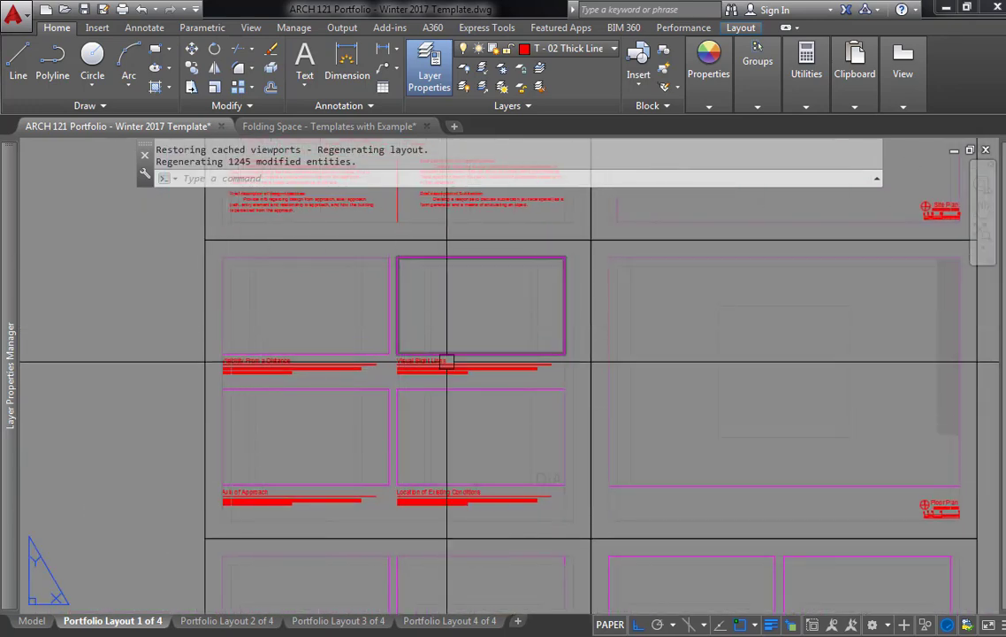
- Examine the Meditation Space elevation pages and the Two Point Perspective page with its caption
{"action": "middle_click_drag", "start_coordinate": [649, 487], "coordinate": [610, 209]}
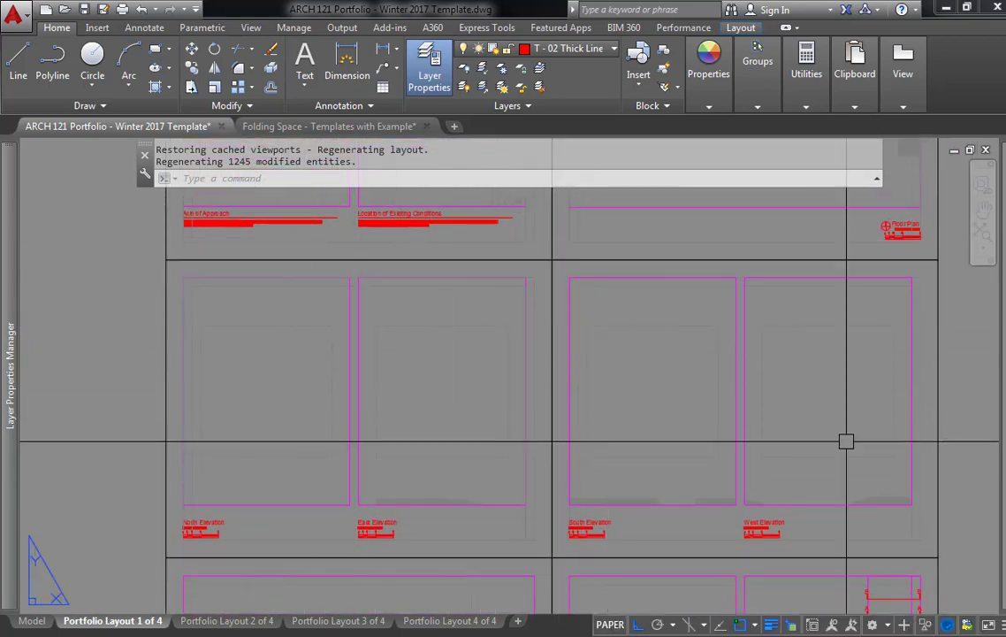
{"action": "middle_click_drag", "start_coordinate": [746, 484], "coordinate": [757, 236]}
{"action": "middle_click_drag", "start_coordinate": [514, 459], "coordinate": [501, 402]}
{"action": "scroll", "coordinate": [169, 518], "scroll_direction": "up", "scroll_amount": 2}
{"action": "scroll", "coordinate": [173, 525], "scroll_direction": "up", "scroll_amount": 1}
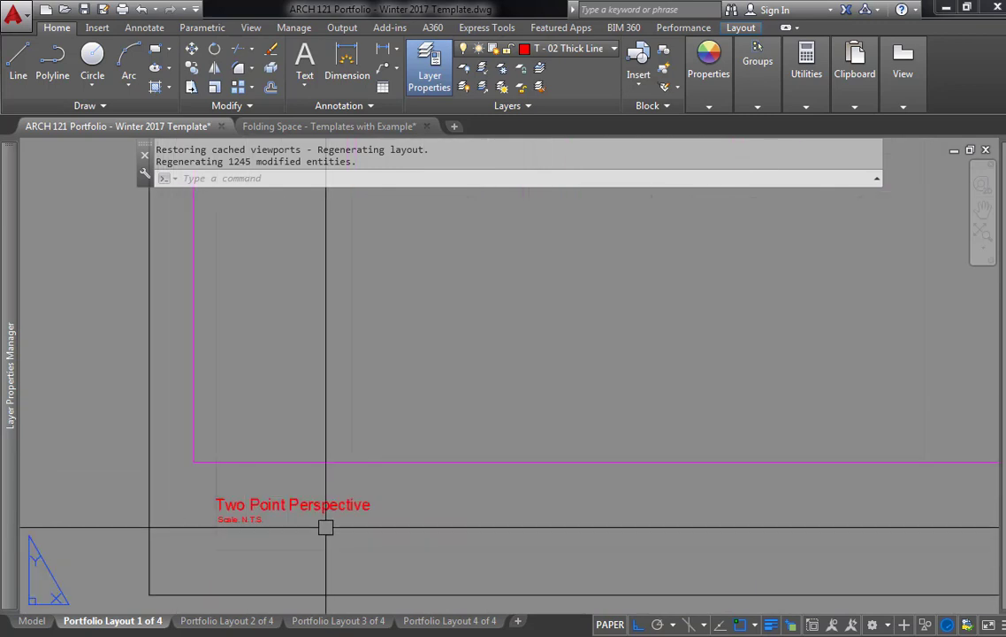
{"action": "scroll", "coordinate": [364, 453], "scroll_direction": "down", "scroll_amount": 3}
{"action": "scroll", "coordinate": [673, 466], "scroll_direction": "up", "scroll_amount": 2}
{"action": "scroll", "coordinate": [674, 466], "scroll_direction": "down", "scroll_amount": 5}
{"action": "middle_click_drag", "start_coordinate": [584, 406], "coordinate": [554, 488]}
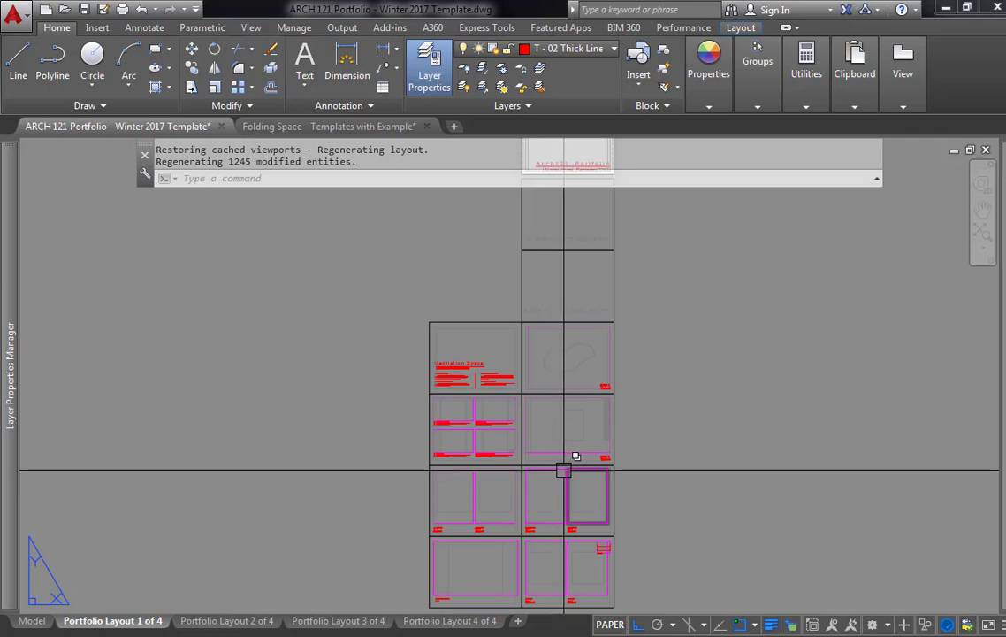
- Go through the Meditation Space spreads again in order, from the cover and title page to the diagrams, plans, elevations, perspective and sections
{"action": "middle_click_drag", "start_coordinate": [673, 487], "coordinate": [717, 512]}
{"action": "middle_click_drag", "start_coordinate": [604, 293], "coordinate": [616, 367]}
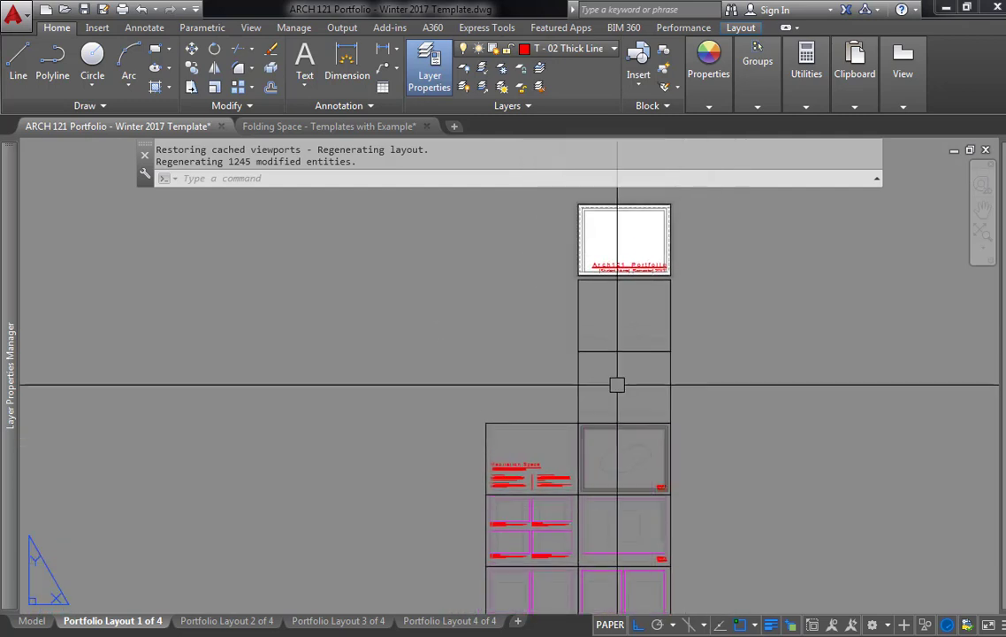
{"action": "scroll", "coordinate": [579, 478], "scroll_direction": "up", "scroll_amount": 5}
{"action": "middle_click_drag", "start_coordinate": [574, 444], "coordinate": [577, 457]}
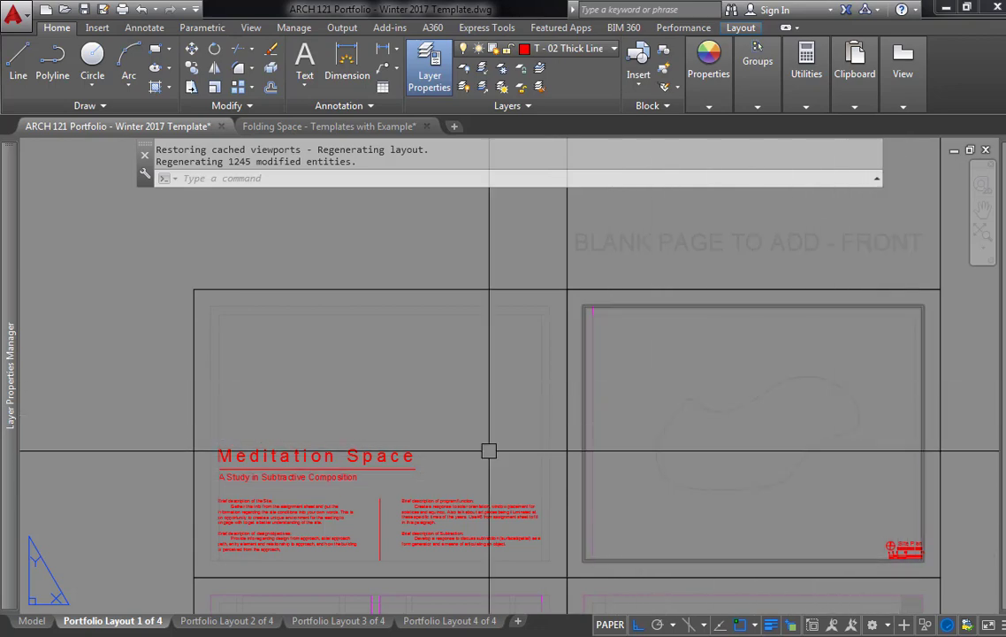
{"action": "middle_click_drag", "start_coordinate": [514, 559], "coordinate": [514, 241]}
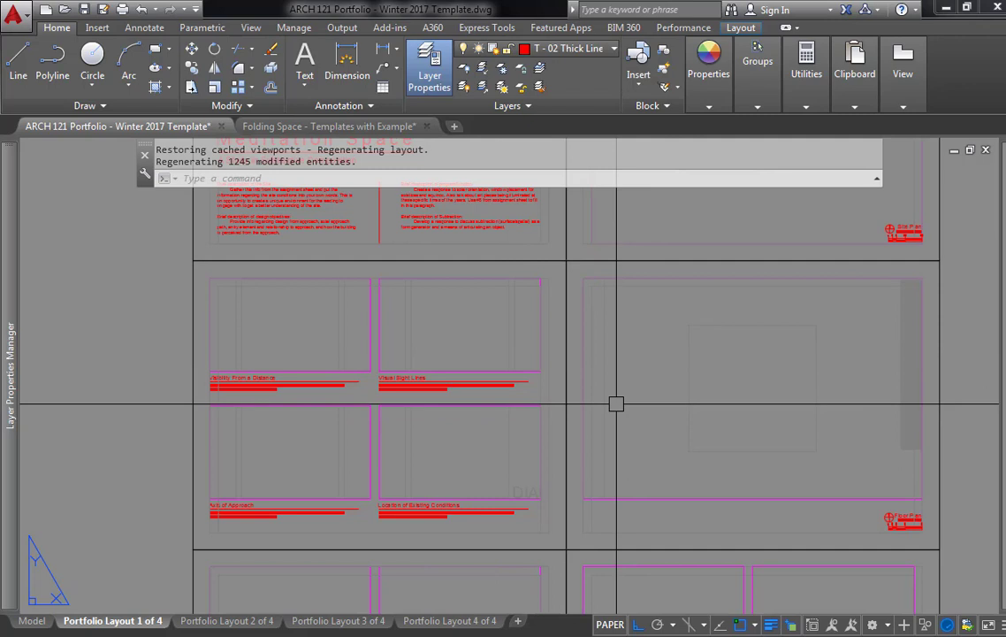
{"action": "middle_click_drag", "start_coordinate": [569, 458], "coordinate": [555, 212]}
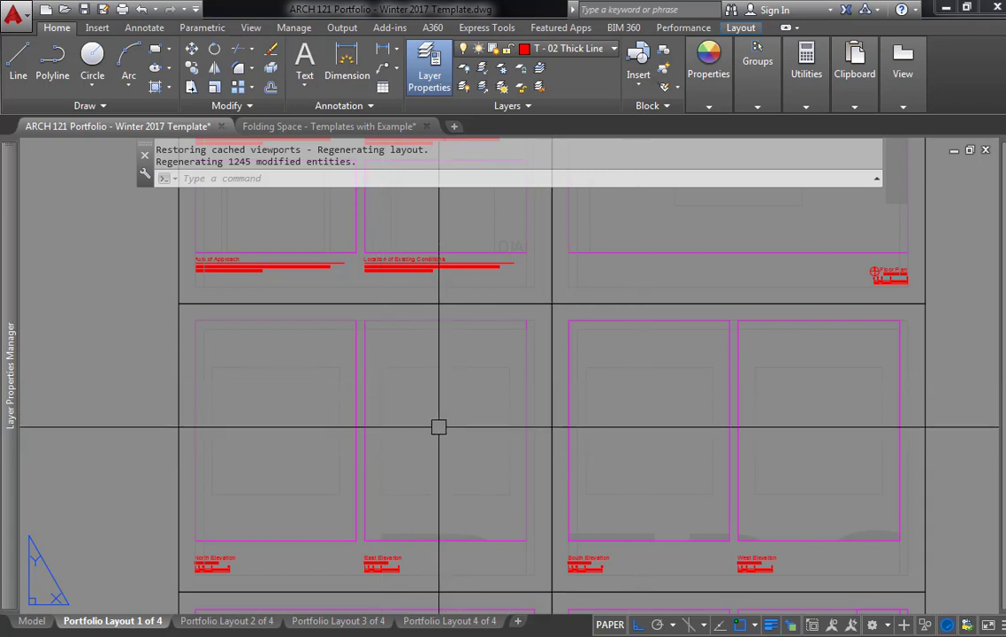
{"action": "middle_click_drag", "start_coordinate": [584, 474], "coordinate": [583, 254]}
{"action": "middle_click_drag", "start_coordinate": [535, 470], "coordinate": [535, 330]}
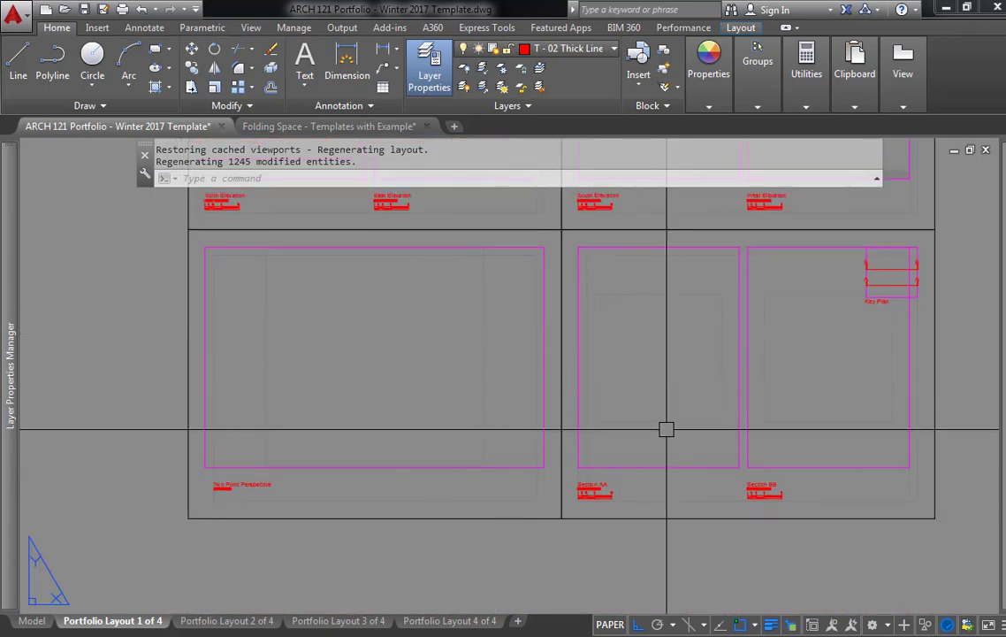
{"action": "scroll", "coordinate": [581, 363], "scroll_direction": "down", "scroll_amount": 2}
{"action": "middle_click_drag", "start_coordinate": [652, 347], "coordinate": [629, 459]}
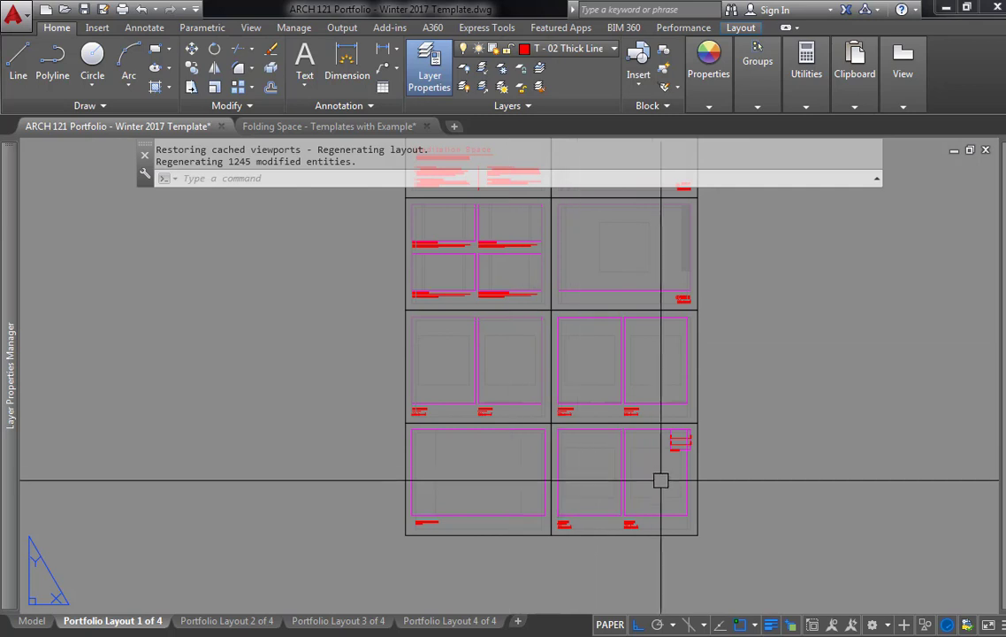
{"action": "scroll", "coordinate": [563, 430], "scroll_direction": "down", "scroll_amount": 2}
{"action": "middle_click_drag", "start_coordinate": [564, 431], "coordinate": [541, 541]}
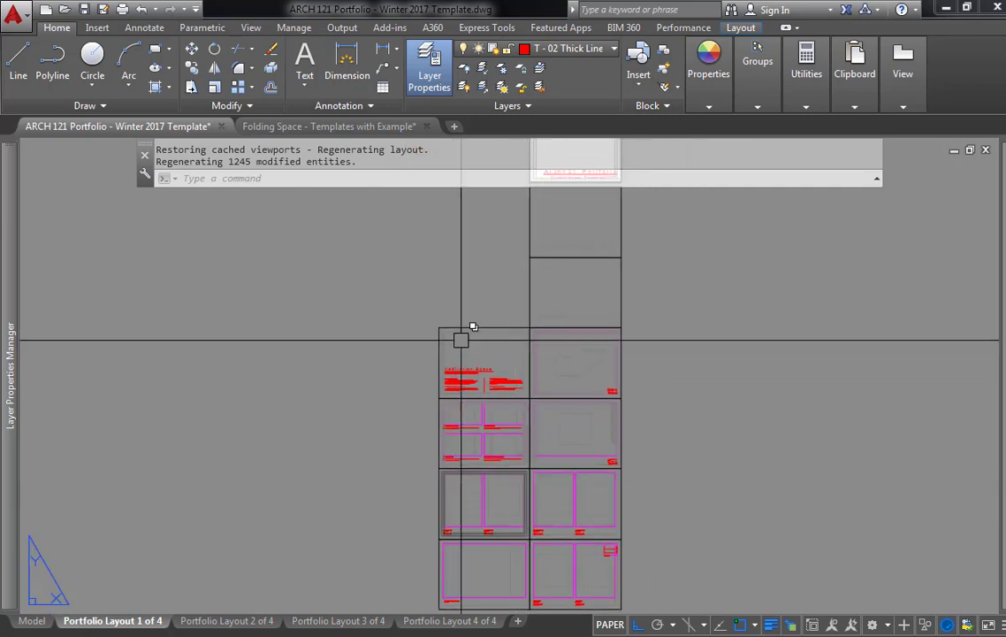
{"action": "scroll", "coordinate": [457, 384], "scroll_direction": "up", "scroll_amount": 5}
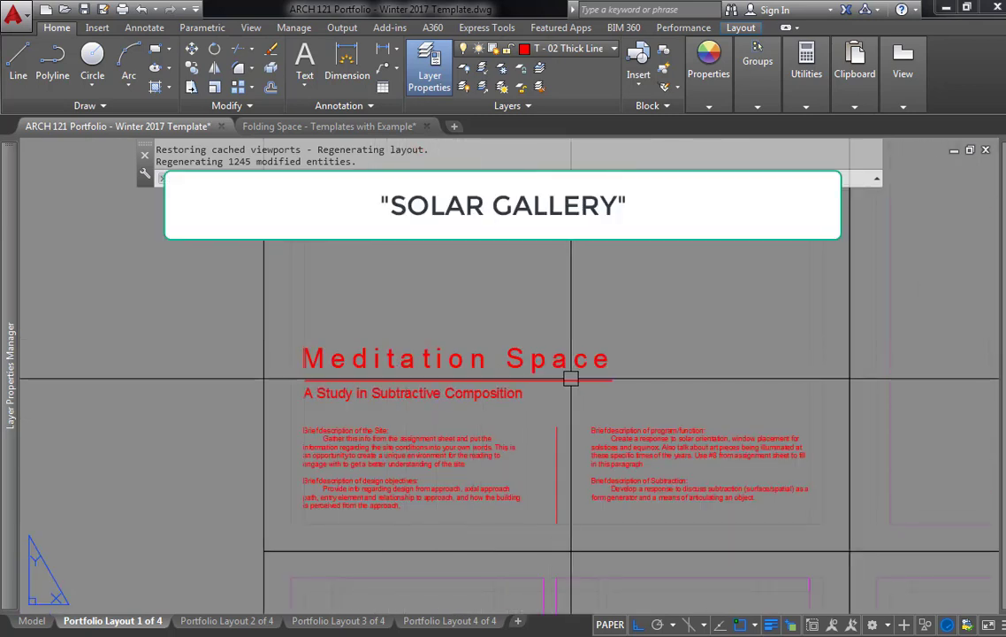
{"action": "scroll", "coordinate": [570, 379], "scroll_direction": "down", "scroll_amount": 5}
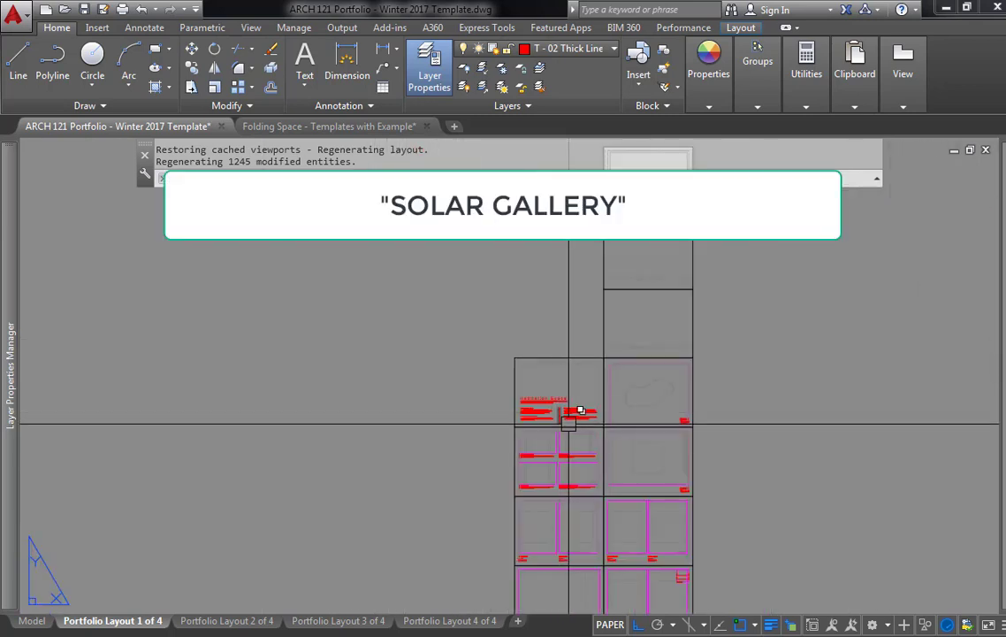
- Open Portfolio Layout 2 of 4 and look over the Hillside Retreat pages
{"action": "left_click", "coordinate": [226, 621]}
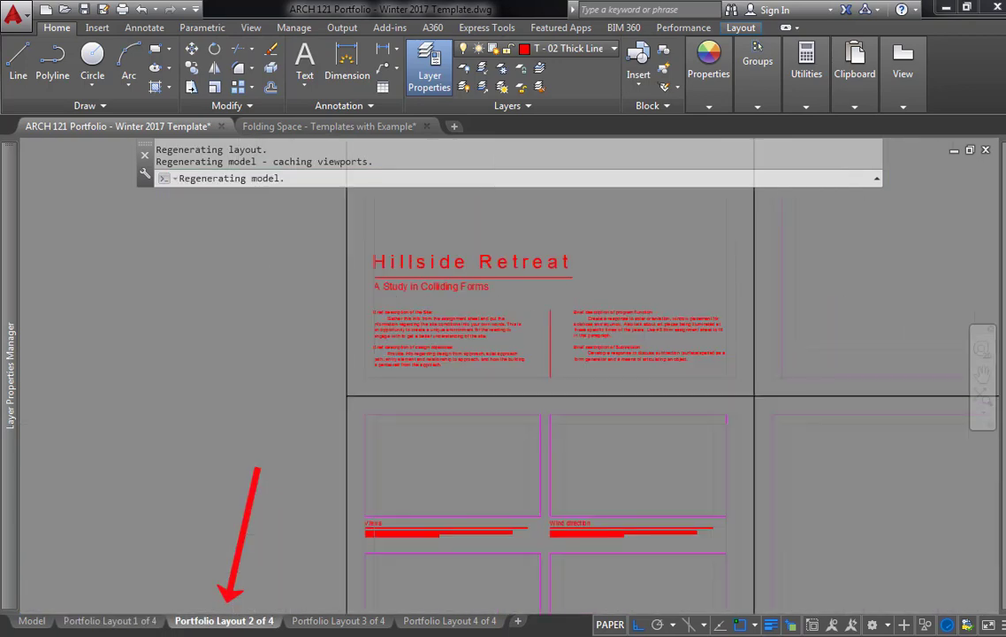
{"action": "scroll", "coordinate": [584, 387], "scroll_direction": "down", "scroll_amount": 3}
{"action": "scroll", "coordinate": [522, 272], "scroll_direction": "up", "scroll_amount": 2}
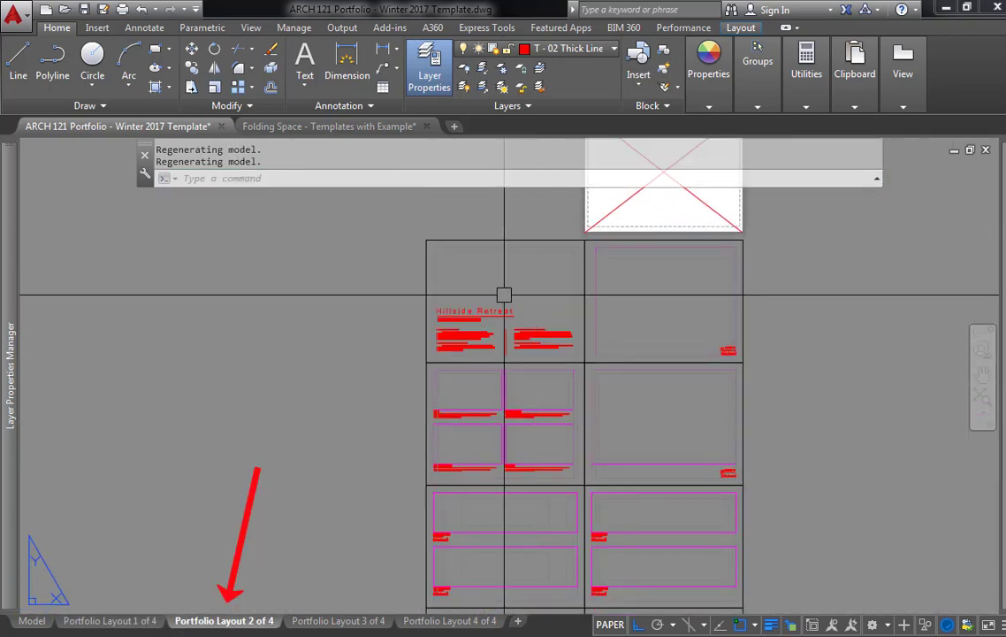
{"action": "scroll", "coordinate": [509, 291], "scroll_direction": "down", "scroll_amount": 2}
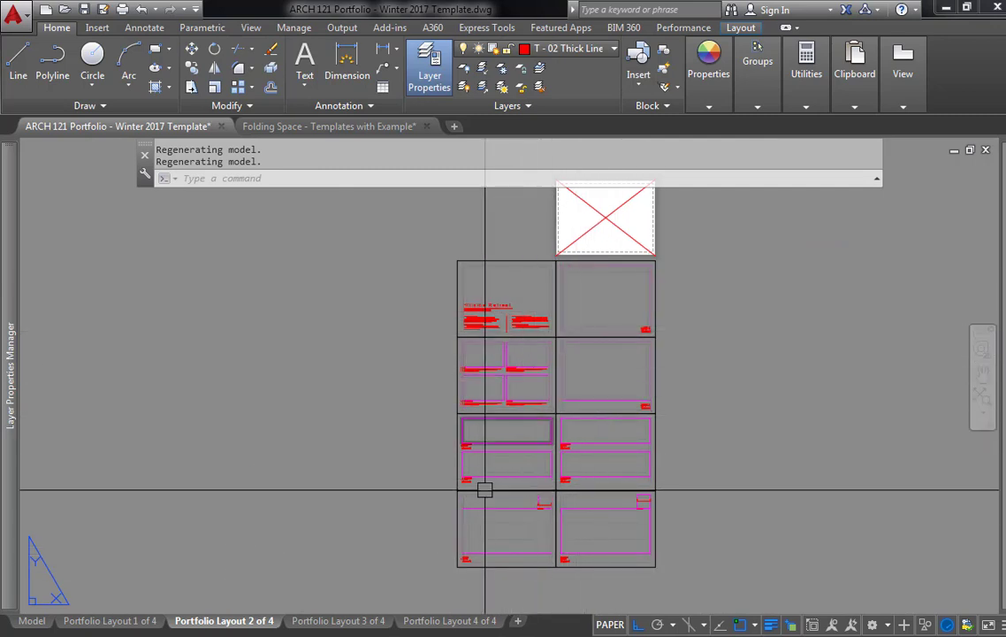
- Open Portfolio Layout 3 of 4 and examine the Bus Terminal title page and Site Plan page
{"action": "left_click", "coordinate": [343, 621]}
{"action": "scroll", "coordinate": [547, 397], "scroll_direction": "down", "scroll_amount": 2}
{"action": "middle_click_drag", "start_coordinate": [471, 427], "coordinate": [552, 412]}
{"action": "scroll", "coordinate": [544, 433], "scroll_direction": "up", "scroll_amount": 1}
{"action": "scroll", "coordinate": [503, 298], "scroll_direction": "up", "scroll_amount": 5}
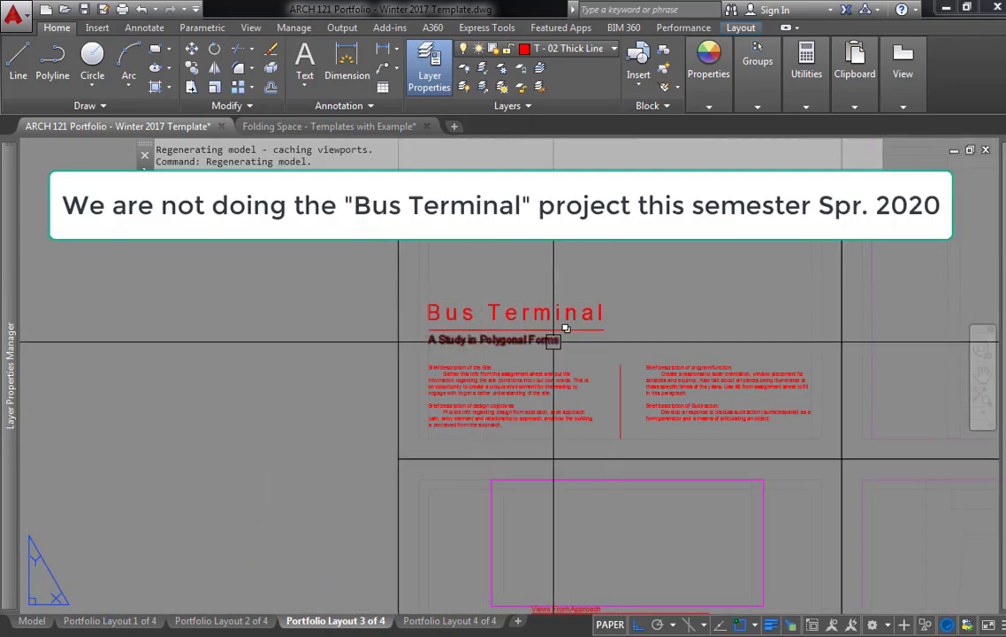
{"action": "scroll", "coordinate": [586, 354], "scroll_direction": "down", "scroll_amount": 3}
{"action": "scroll", "coordinate": [657, 303], "scroll_direction": "up", "scroll_amount": 1}
{"action": "scroll", "coordinate": [851, 365], "scroll_direction": "up", "scroll_amount": 3}
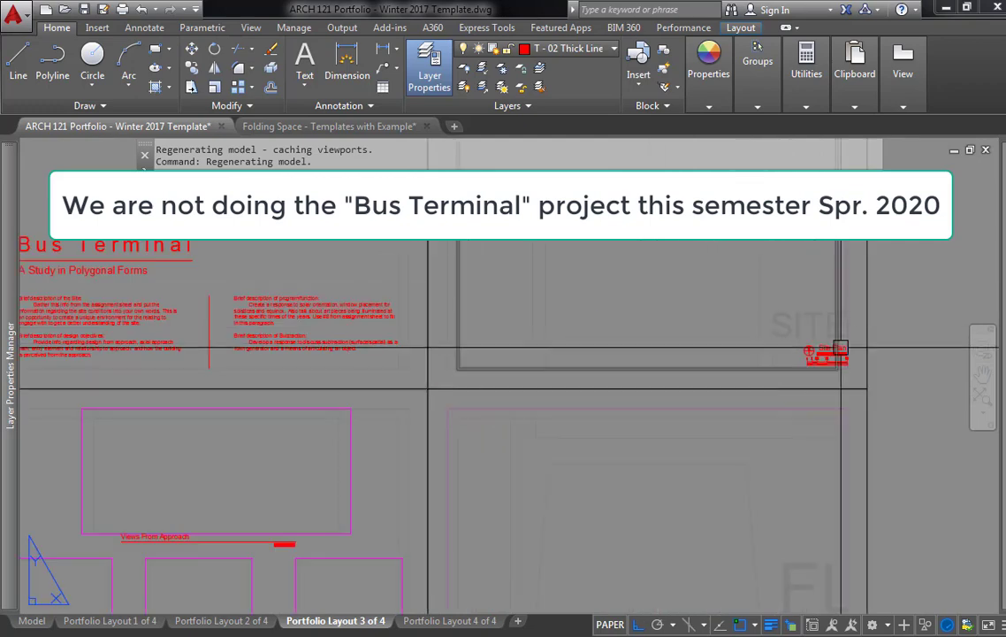
- Examine the Bus Terminal diagram, elevation and section pages
{"action": "middle_click_drag", "start_coordinate": [837, 362], "coordinate": [827, 362]}
{"action": "scroll", "coordinate": [824, 362], "scroll_direction": "down", "scroll_amount": 2}
{"action": "scroll", "coordinate": [405, 521], "scroll_direction": "up", "scroll_amount": 2}
{"action": "middle_click_drag", "start_coordinate": [401, 521], "coordinate": [417, 413]}
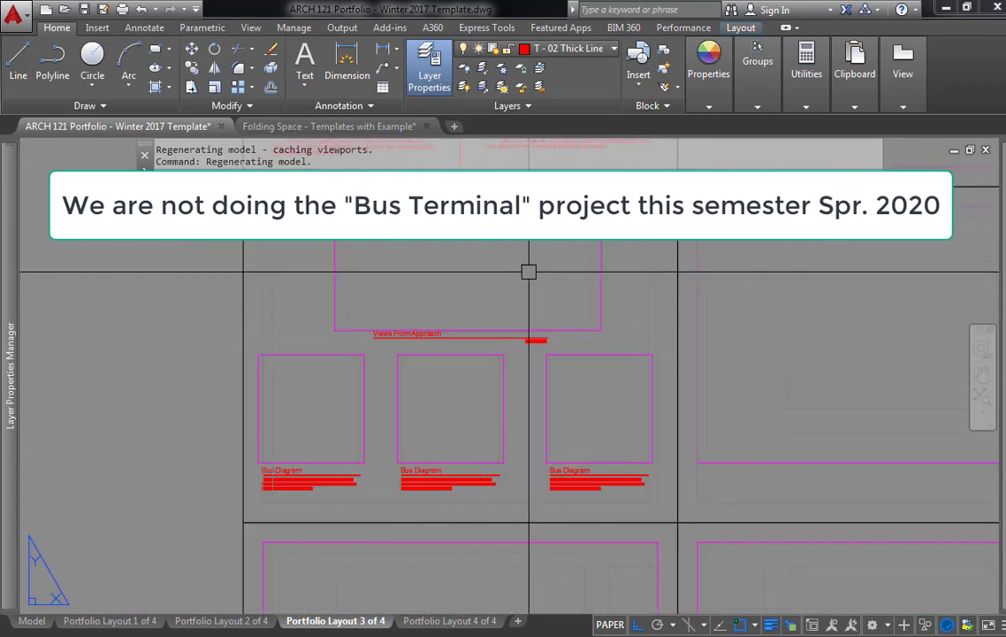
{"action": "scroll", "coordinate": [478, 286], "scroll_direction": "down", "scroll_amount": 3}
{"action": "middle_click_drag", "start_coordinate": [505, 352], "coordinate": [540, 306]}
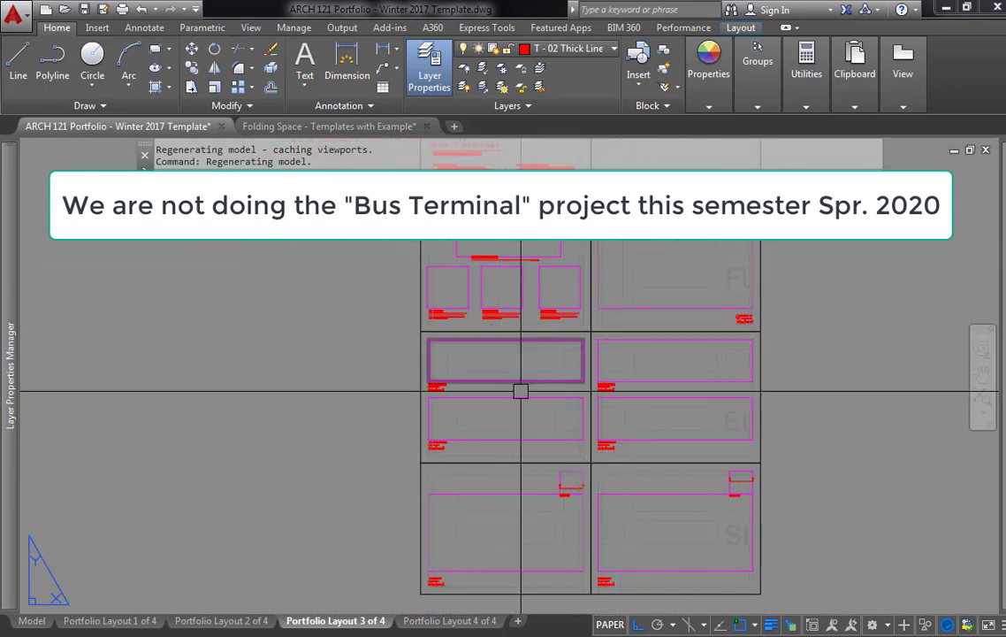
- Open Portfolio Layout 4 of 4, check the Folding Space drawings in model space, and return to that layout
{"action": "left_click", "coordinate": [447, 620]}
{"action": "scroll", "coordinate": [450, 394], "scroll_direction": "down", "scroll_amount": 2}
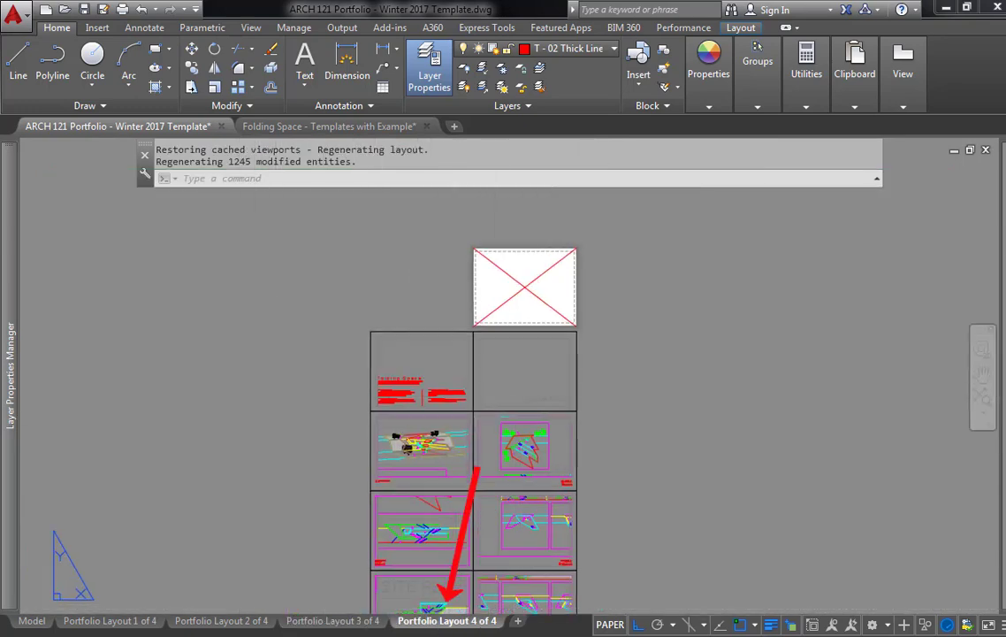
{"action": "middle_click_drag", "start_coordinate": [487, 408], "coordinate": [592, 337]}
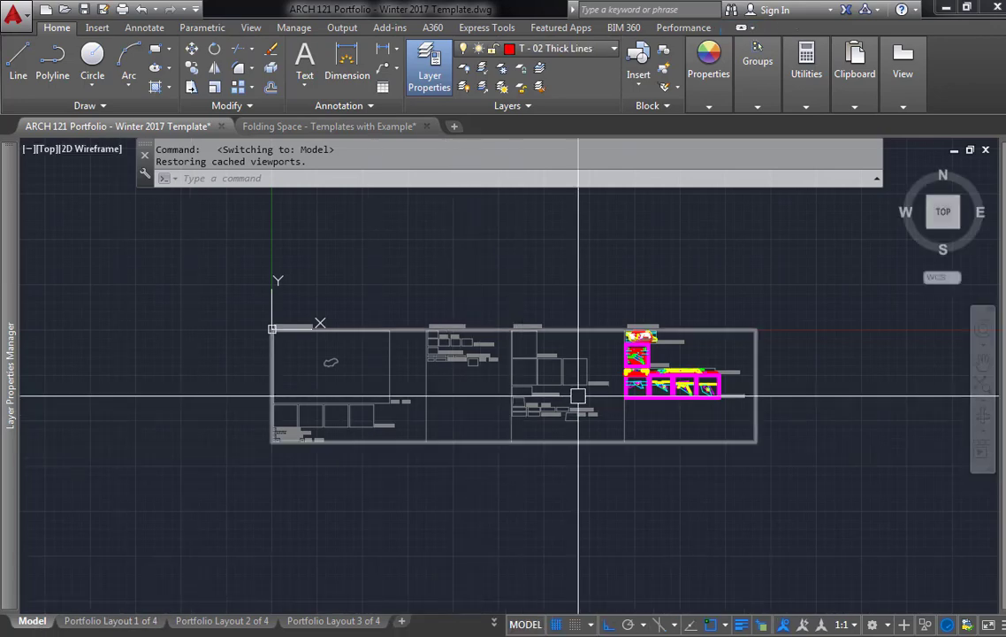
{"action": "scroll", "coordinate": [698, 360], "scroll_direction": "up", "scroll_amount": 4}
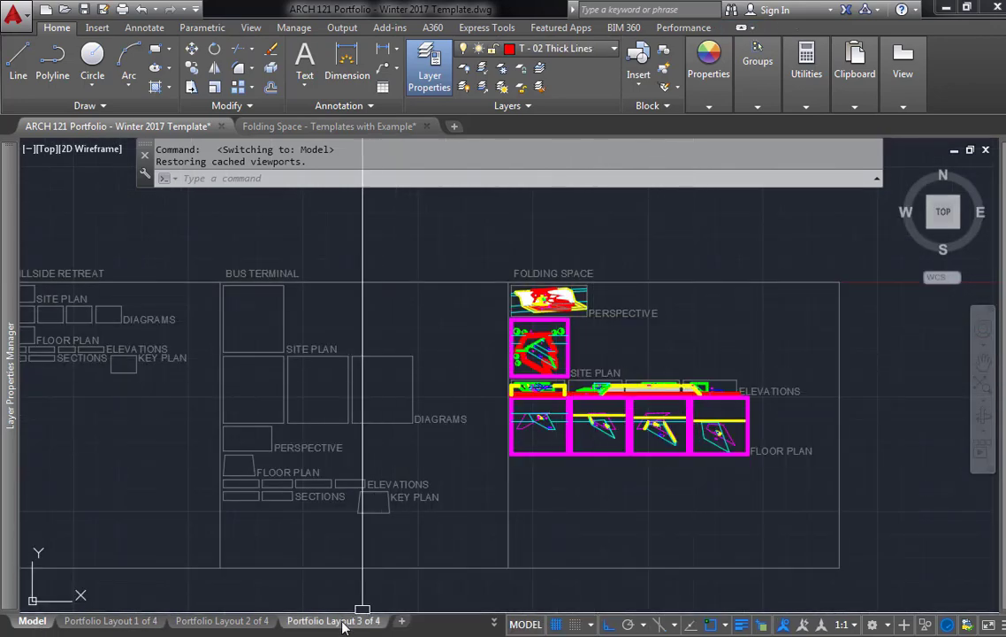
{"action": "middle_click_drag", "start_coordinate": [597, 266], "coordinate": [574, 361]}
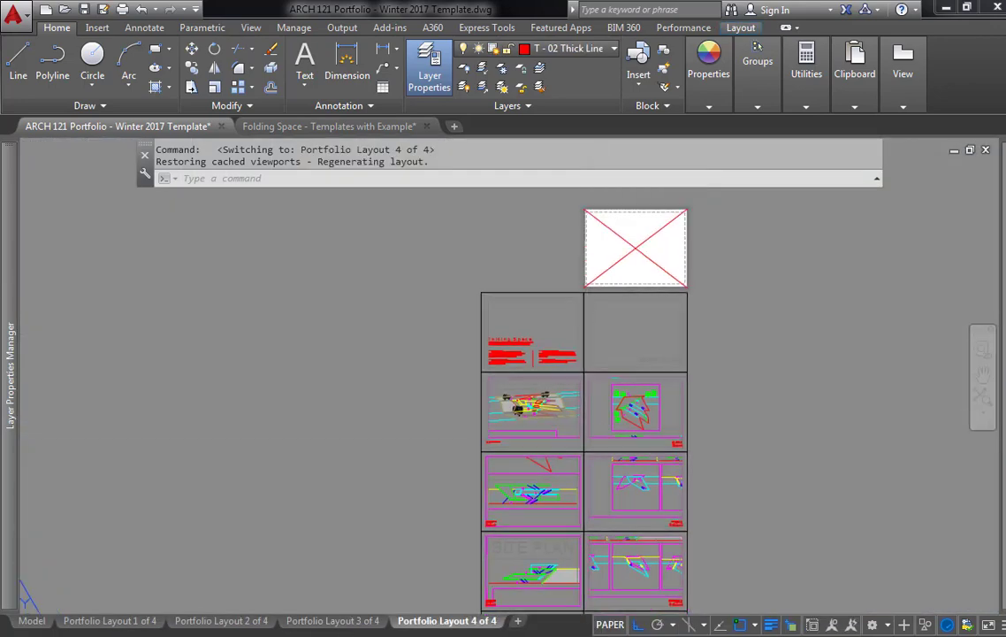
- Examine the Folding Space title page with its descriptions and the perspective and site plan pages
{"action": "scroll", "coordinate": [573, 362], "scroll_direction": "up", "scroll_amount": 5}
{"action": "middle_click_drag", "start_coordinate": [601, 429], "coordinate": [561, 386]}
{"action": "scroll", "coordinate": [366, 423], "scroll_direction": "up", "scroll_amount": 4}
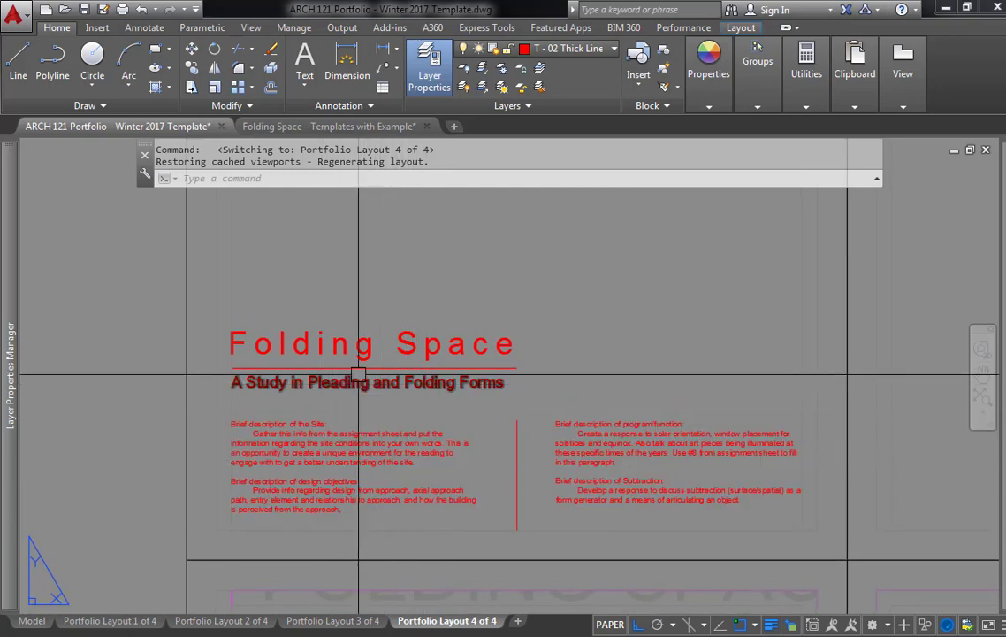
{"action": "scroll", "coordinate": [384, 339], "scroll_direction": "down", "scroll_amount": 5}
{"action": "scroll", "coordinate": [426, 403], "scroll_direction": "up", "scroll_amount": 2}
{"action": "middle_click_drag", "start_coordinate": [482, 411], "coordinate": [473, 374]}
{"action": "middle_click_drag", "start_coordinate": [333, 323], "coordinate": [353, 395]}
{"action": "middle_click_drag", "start_coordinate": [692, 411], "coordinate": [571, 379]}
{"action": "middle_click_drag", "start_coordinate": [608, 452], "coordinate": [719, 404]}
- Examine how the Folding Space elevations and floor plans sit in the viewports down to the last spread
{"action": "scroll", "coordinate": [718, 404], "scroll_direction": "down", "scroll_amount": 2}
{"action": "middle_click_drag", "start_coordinate": [637, 509], "coordinate": [582, 374]}
{"action": "middle_click_drag", "start_coordinate": [573, 441], "coordinate": [566, 346]}
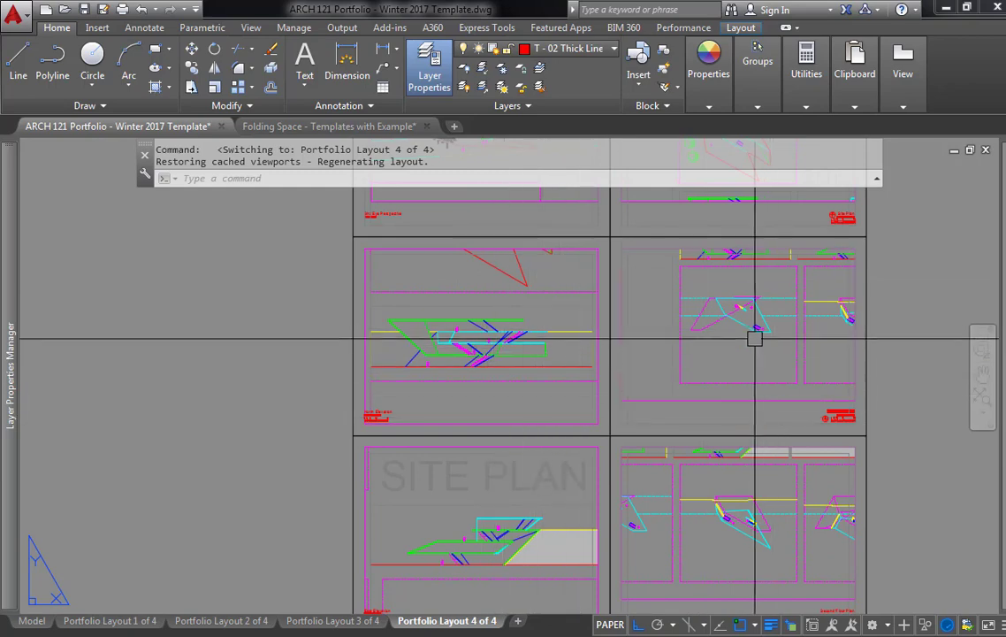
{"action": "middle_click_drag", "start_coordinate": [715, 531], "coordinate": [708, 348]}
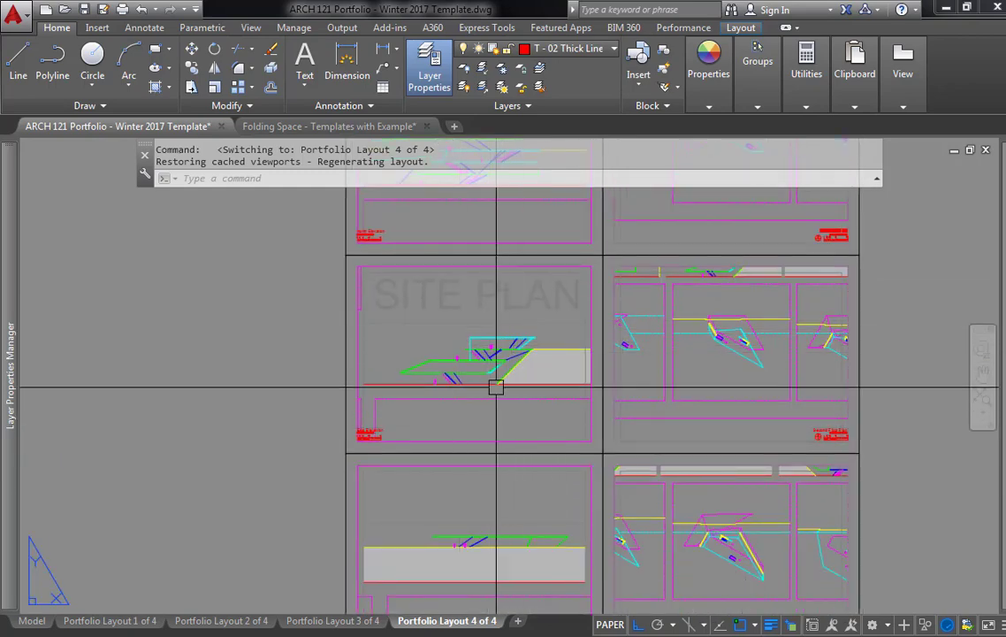
{"action": "middle_click_drag", "start_coordinate": [619, 575], "coordinate": [572, 217]}
{"action": "middle_click_drag", "start_coordinate": [565, 416], "coordinate": [565, 474]}
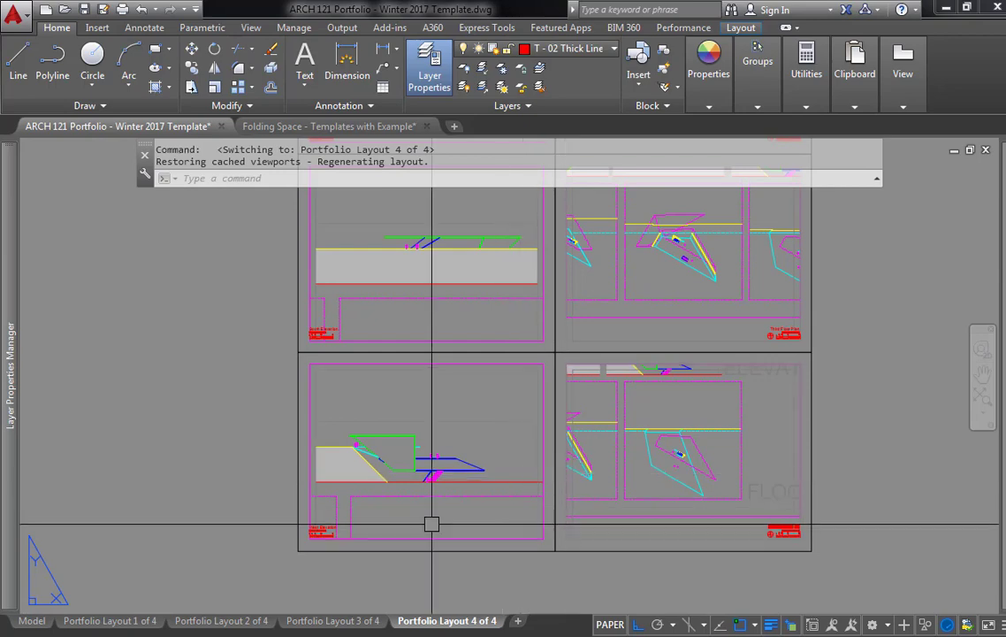
- Switch to the Folding Space - Templates with Example drawing and select all of its drawings in model space
{"action": "scroll", "coordinate": [362, 282], "scroll_direction": "down", "scroll_amount": 2}
{"action": "scroll", "coordinate": [362, 282], "scroll_direction": "down", "scroll_amount": 2}
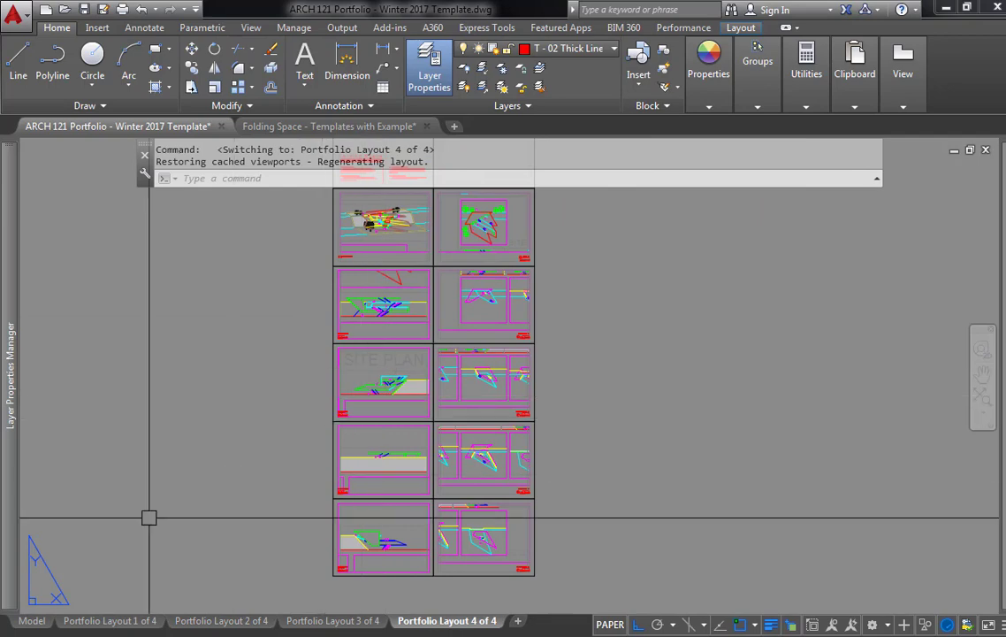
{"action": "middle_click_drag", "start_coordinate": [294, 188], "coordinate": [292, 311]}
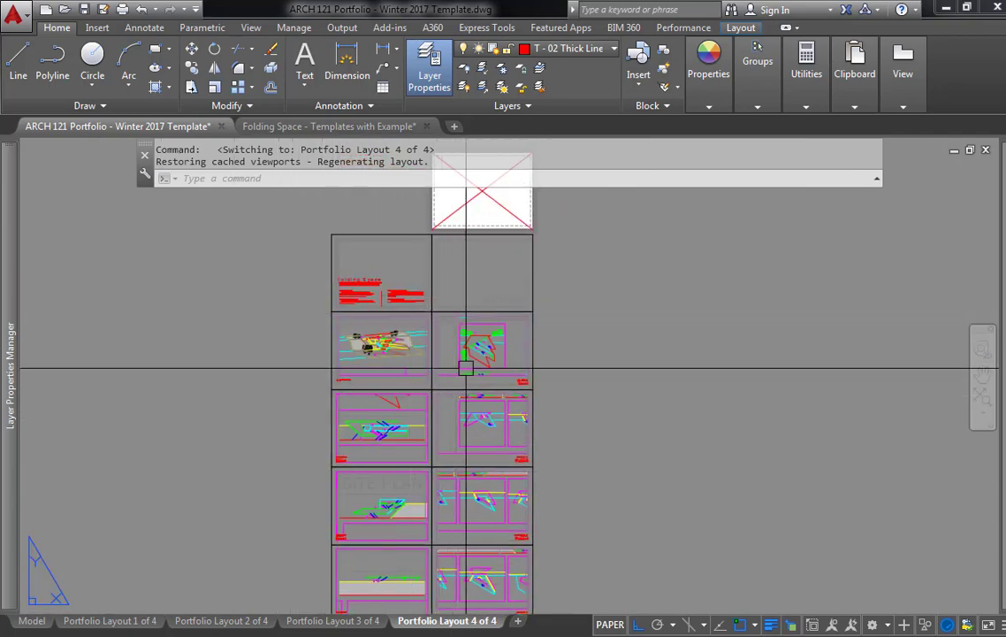
{"action": "left_click", "coordinate": [336, 134]}
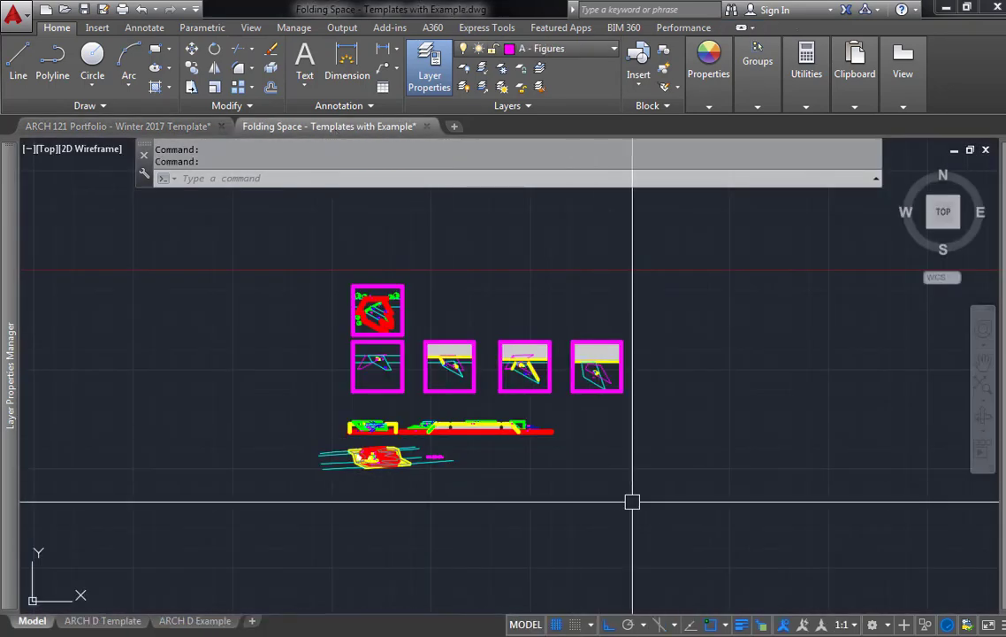
{"action": "left_click", "coordinate": [715, 528]}
{"action": "left_click", "coordinate": [272, 242]}
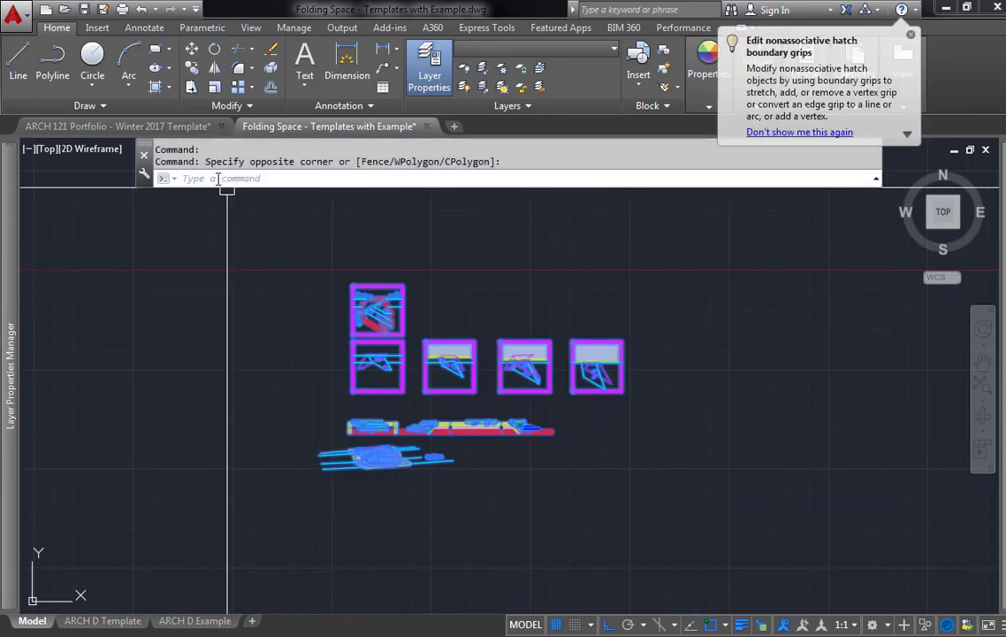
- Examine the Bus Terminal placeholder frames in the ARCH 121 portfolio template's model space, and reopen Portfolio Layout 4 of 4
{"action": "left_click", "coordinate": [182, 129]}
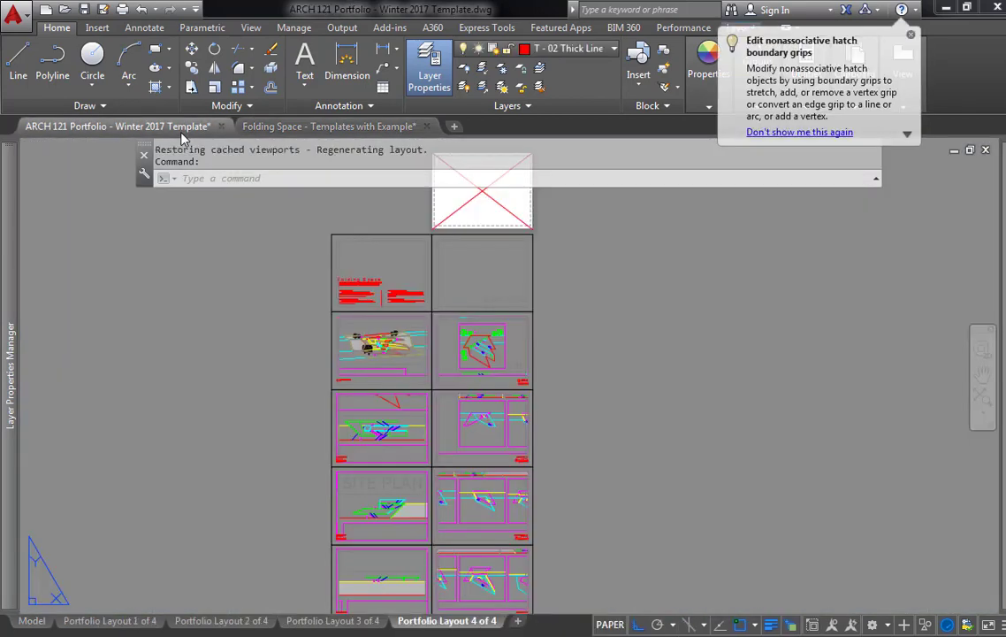
{"action": "left_click", "coordinate": [36, 622]}
{"action": "scroll", "coordinate": [557, 455], "scroll_direction": "down", "scroll_amount": 1}
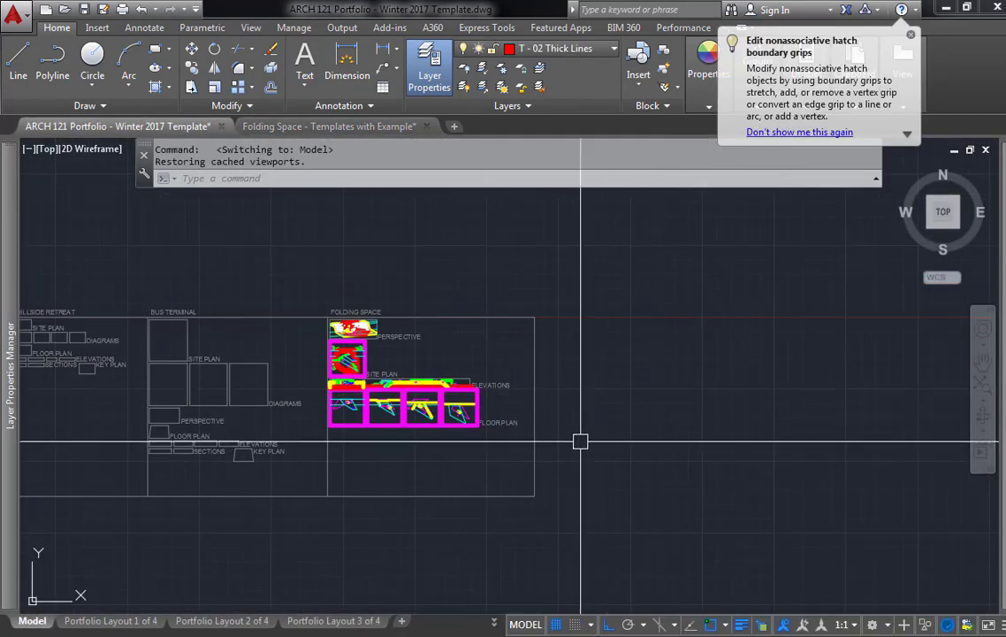
{"action": "middle_click_drag", "start_coordinate": [370, 426], "coordinate": [606, 375]}
{"action": "scroll", "coordinate": [705, 315], "scroll_direction": "up", "scroll_amount": 1}
{"action": "scroll", "coordinate": [221, 294], "scroll_direction": "up", "scroll_amount": 2}
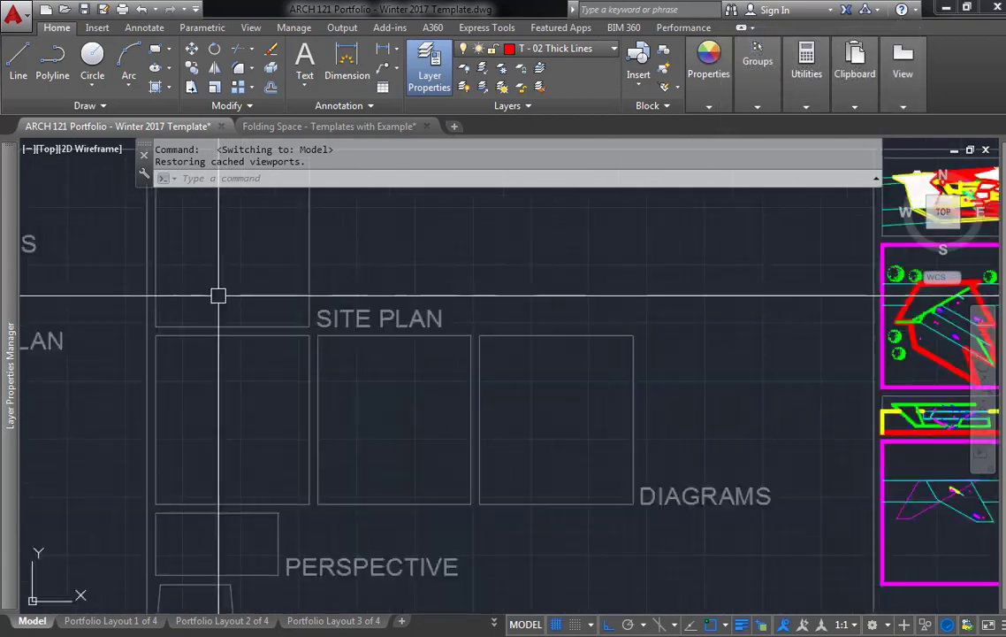
{"action": "scroll", "coordinate": [417, 458], "scroll_direction": "down", "scroll_amount": 2}
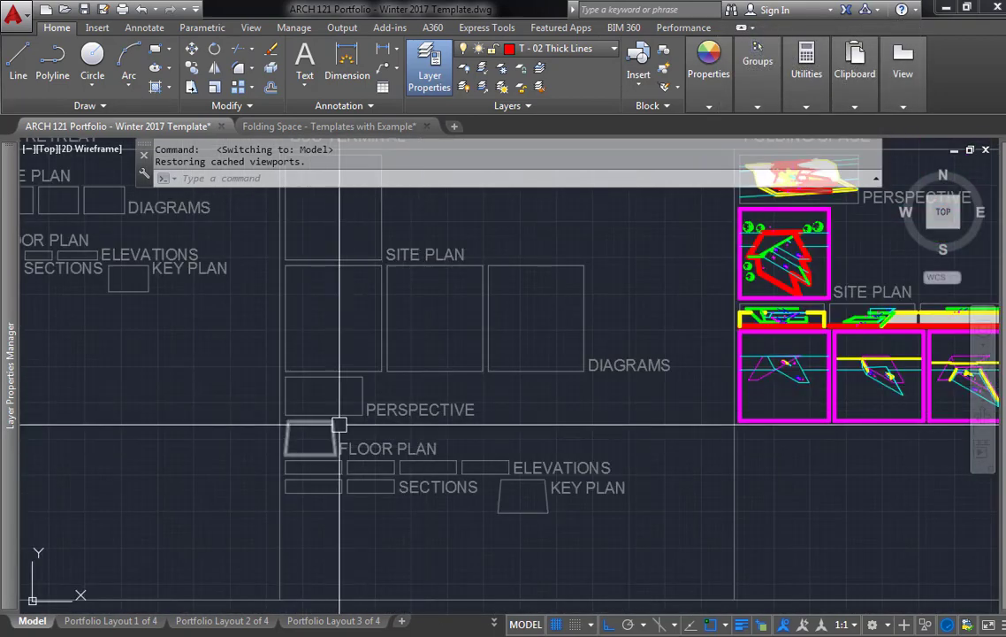
{"action": "left_click", "coordinate": [493, 624]}
{"action": "left_click", "coordinate": [476, 602]}
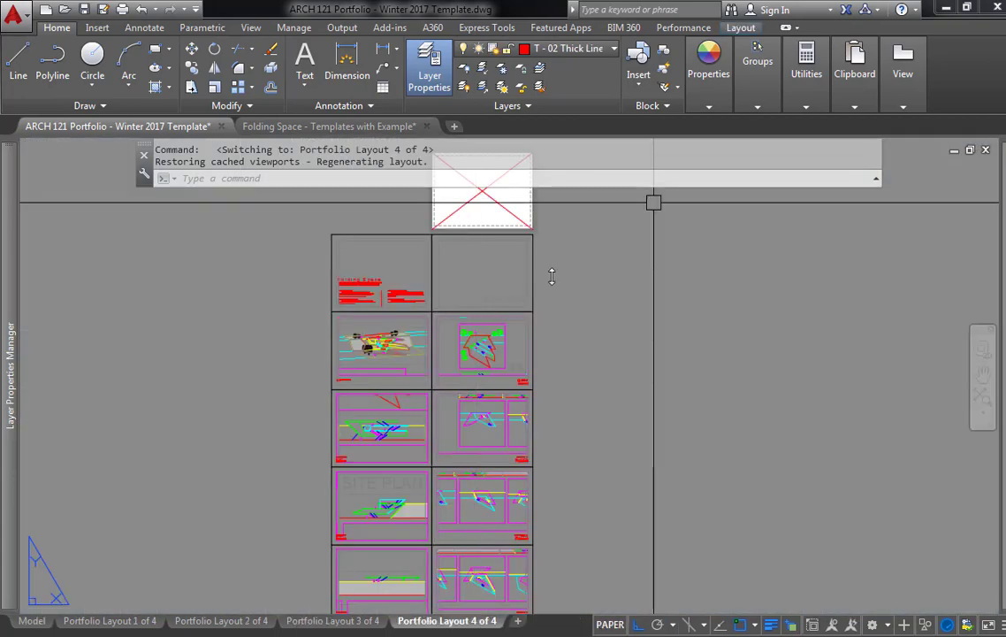